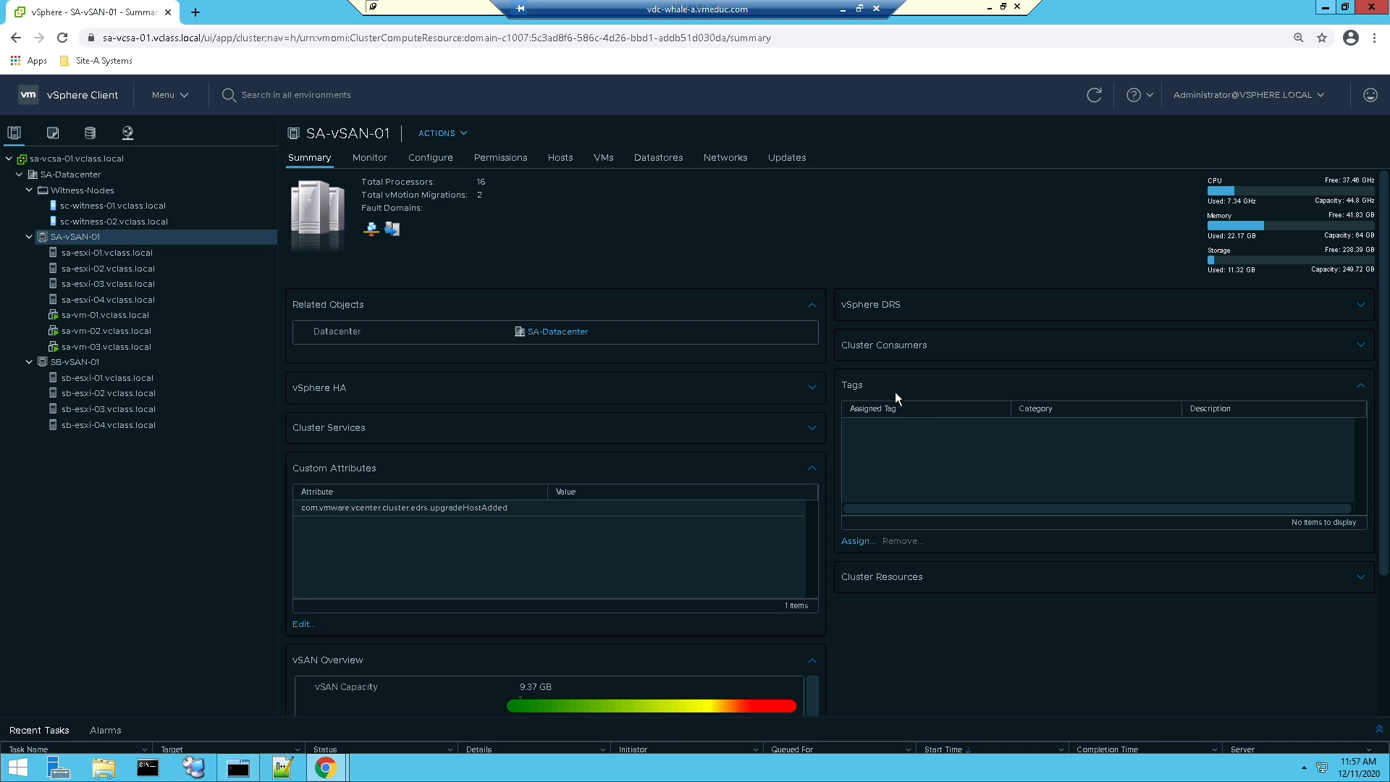
# Step: Check the VM storage policies assigned to sa-vm-01, sa-vm-02 and sa-vm-03 in their summaries
pyautogui.click(111, 319)
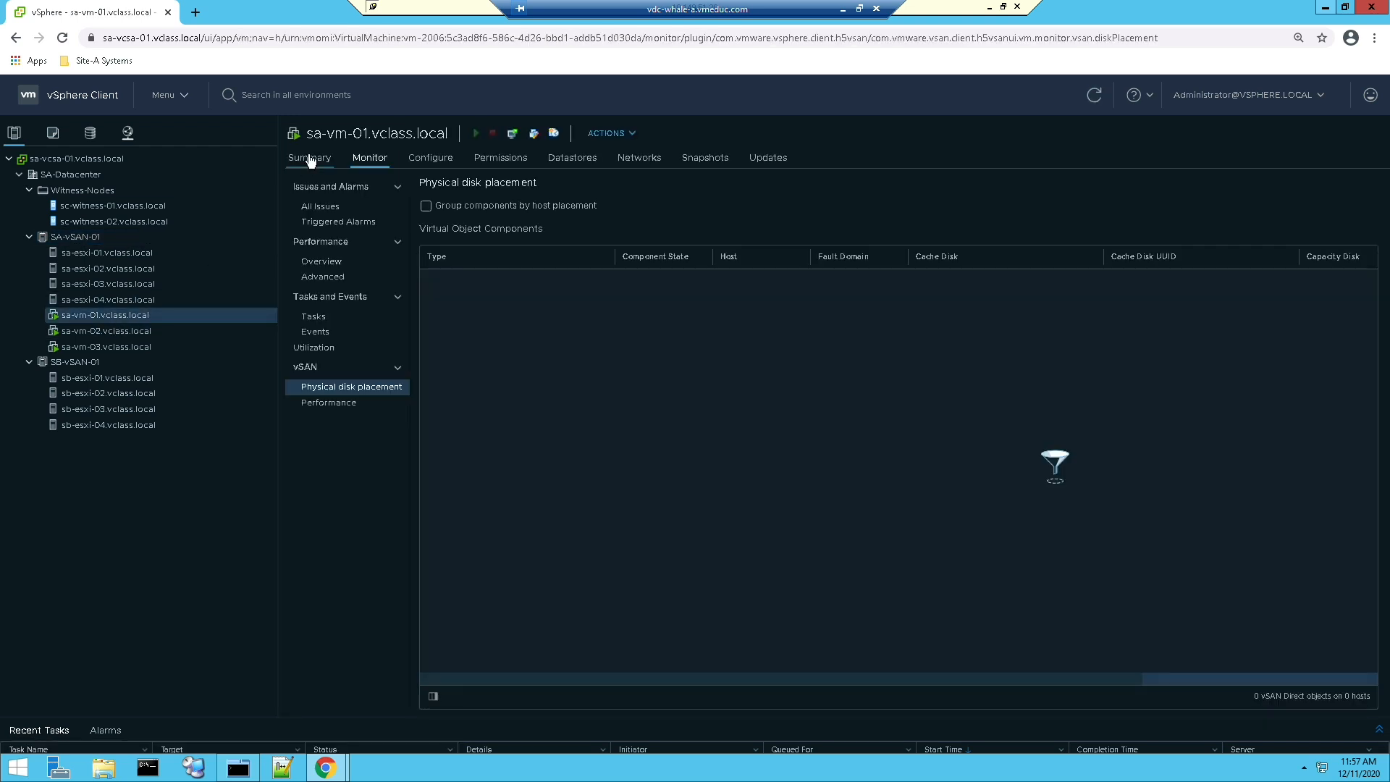
pyautogui.click(310, 159)
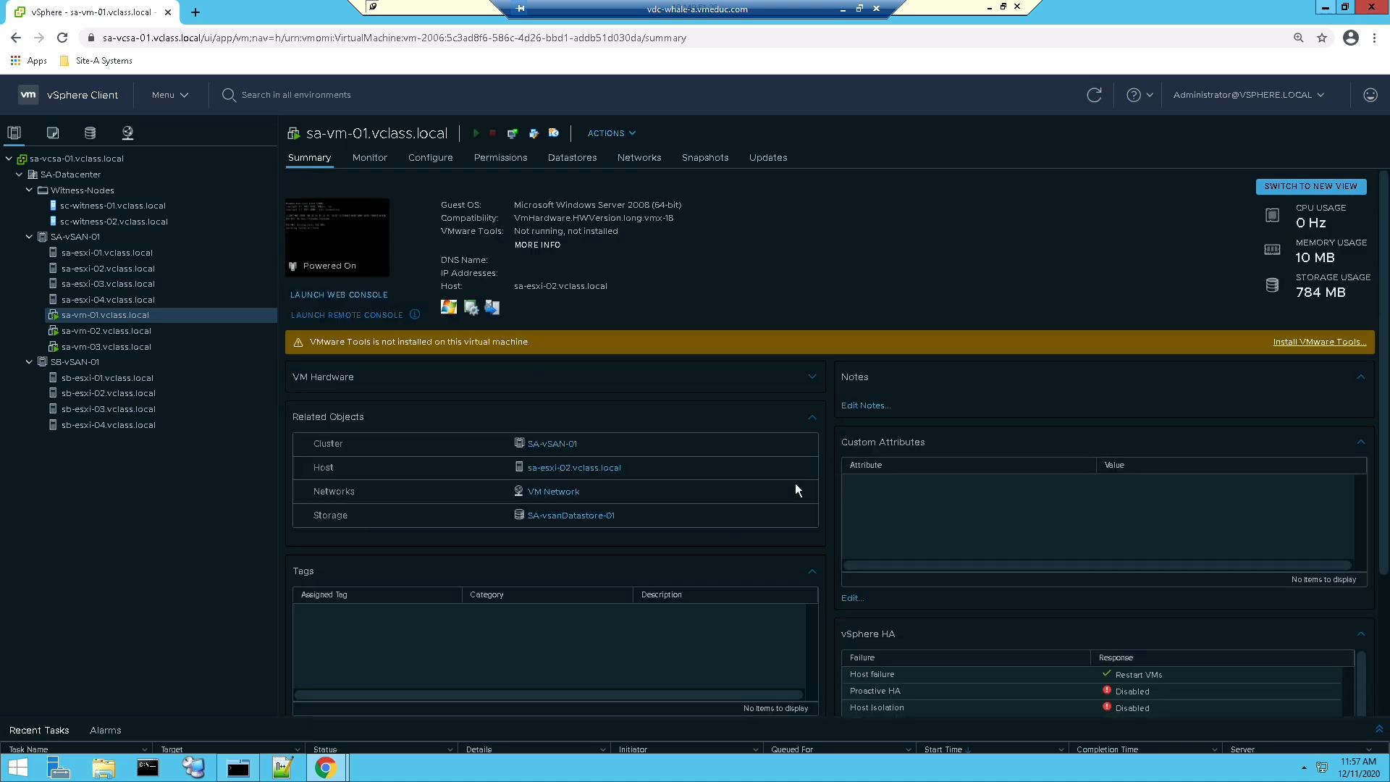
pyautogui.scroll(-3, 789, 484)
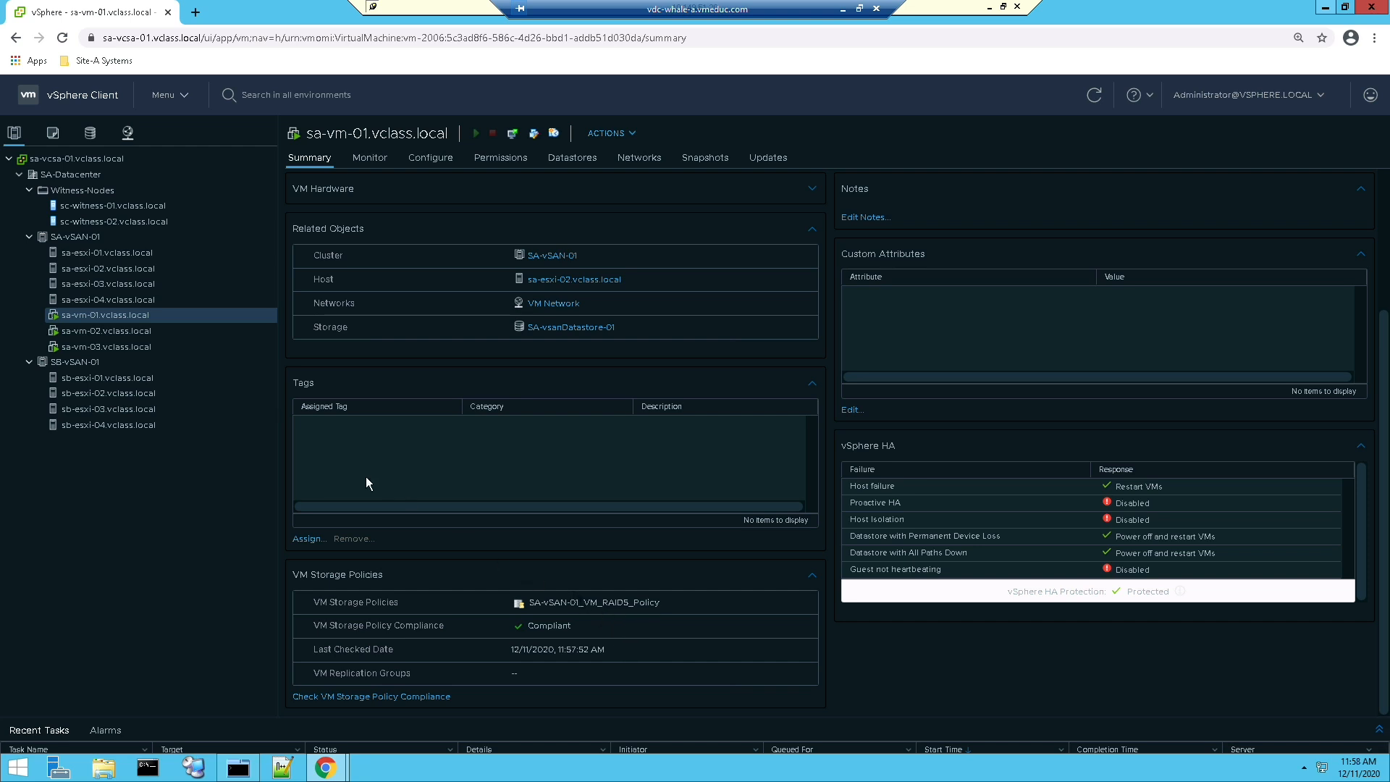
pyautogui.click(139, 331)
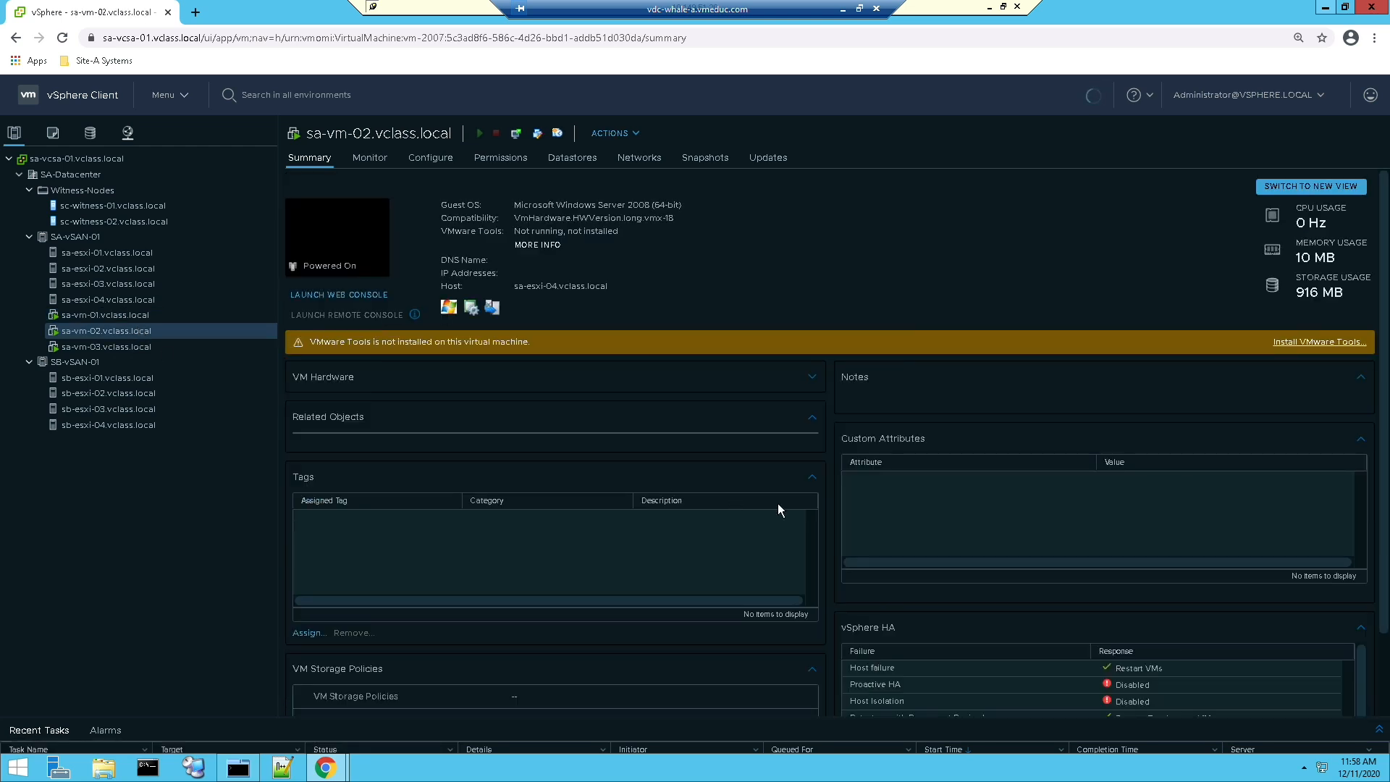
pyautogui.scroll(-3, 780, 504)
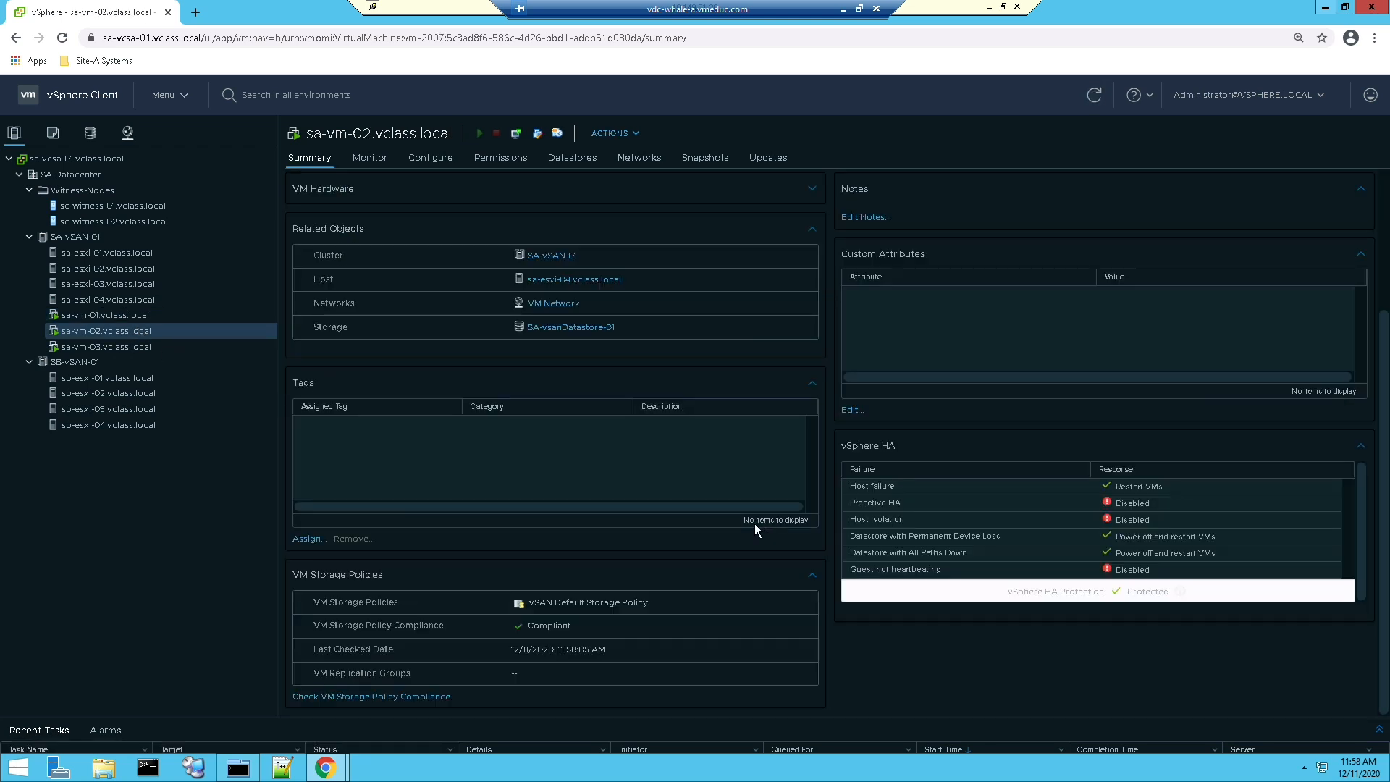
pyautogui.click(137, 347)
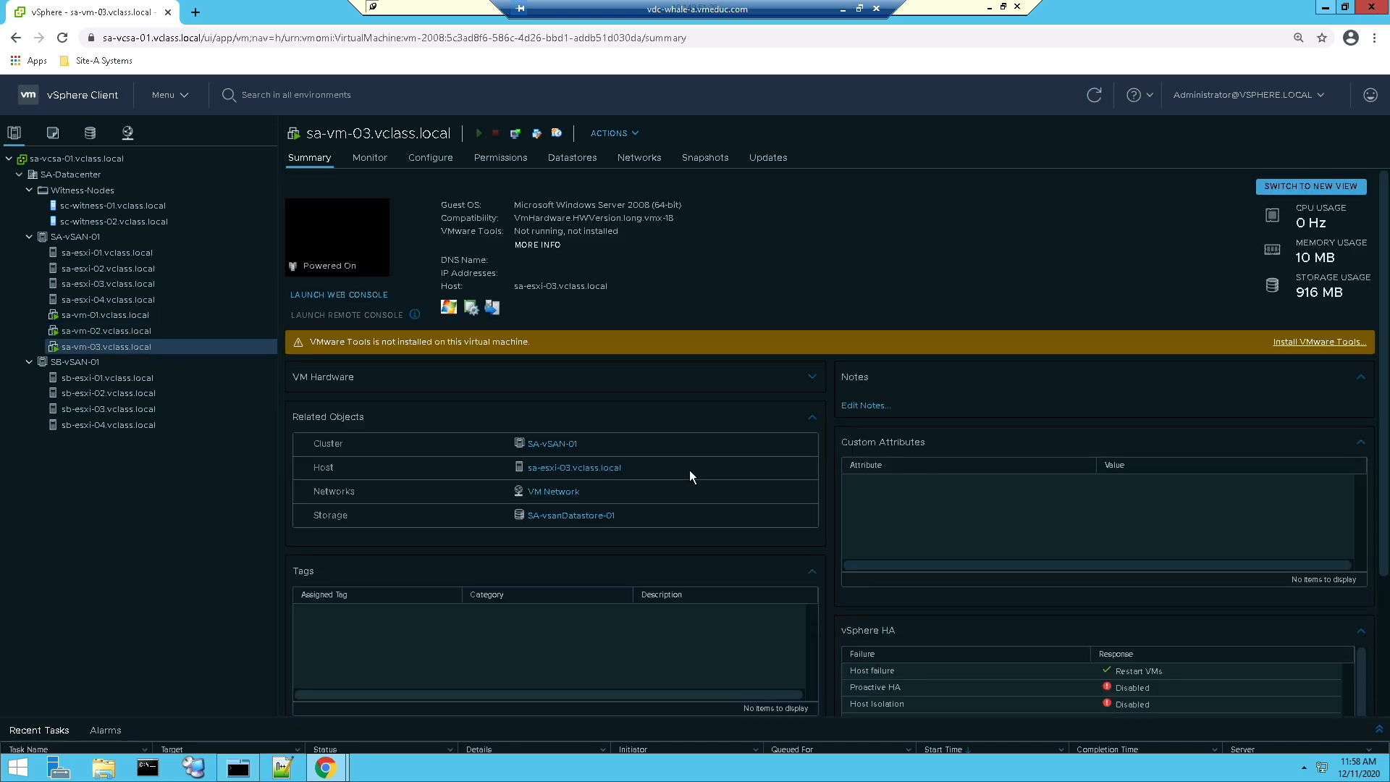
pyautogui.scroll(-2, 689, 470)
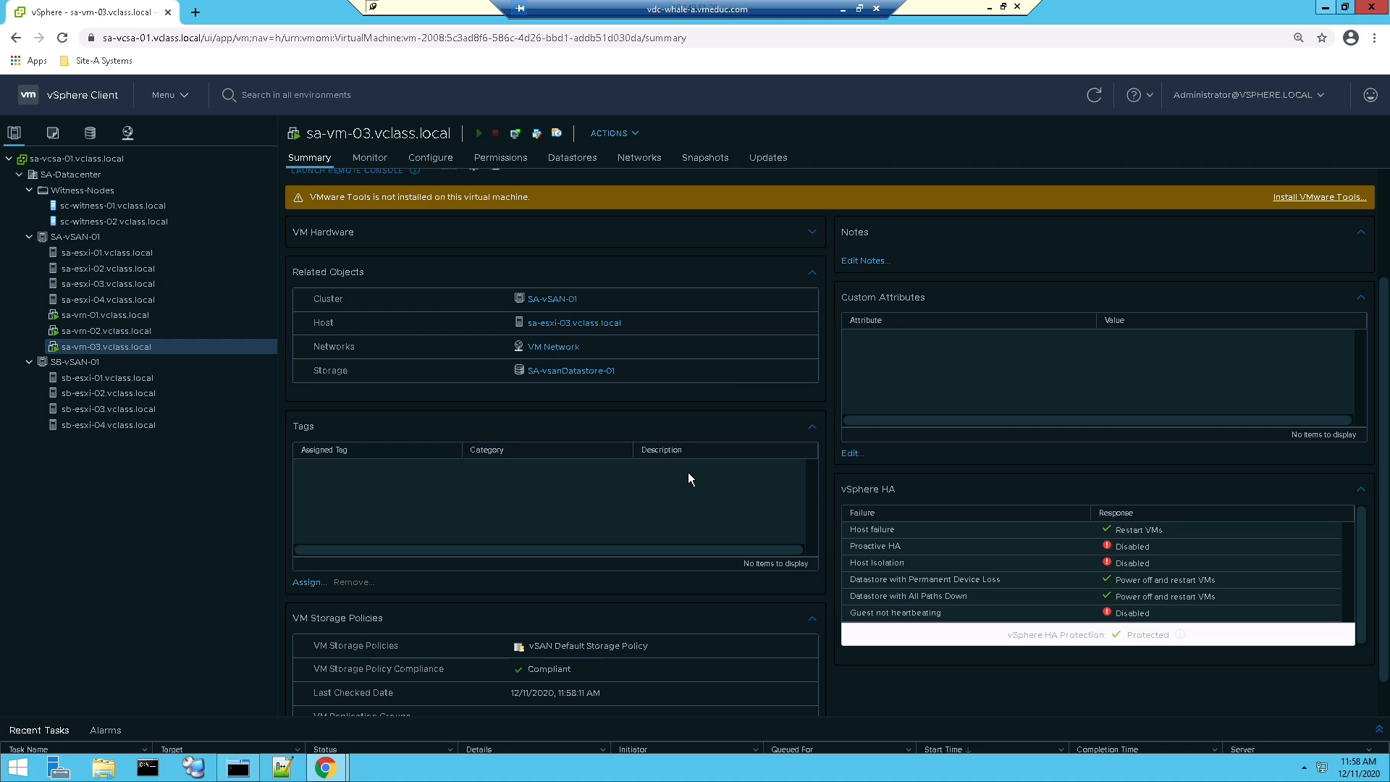
# Step: Show the vSAN physical disk placement of sa-vm-01
pyautogui.click(90, 315)
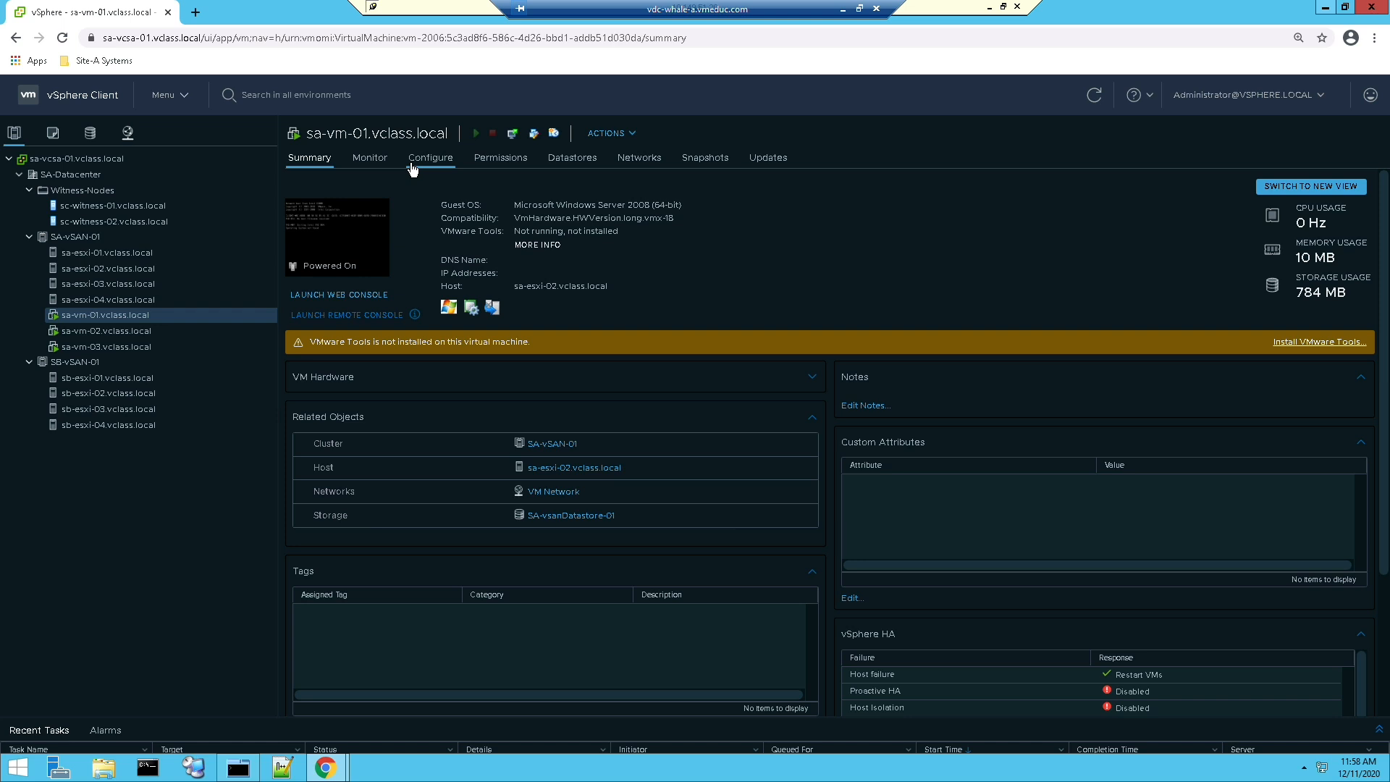
pyautogui.click(386, 165)
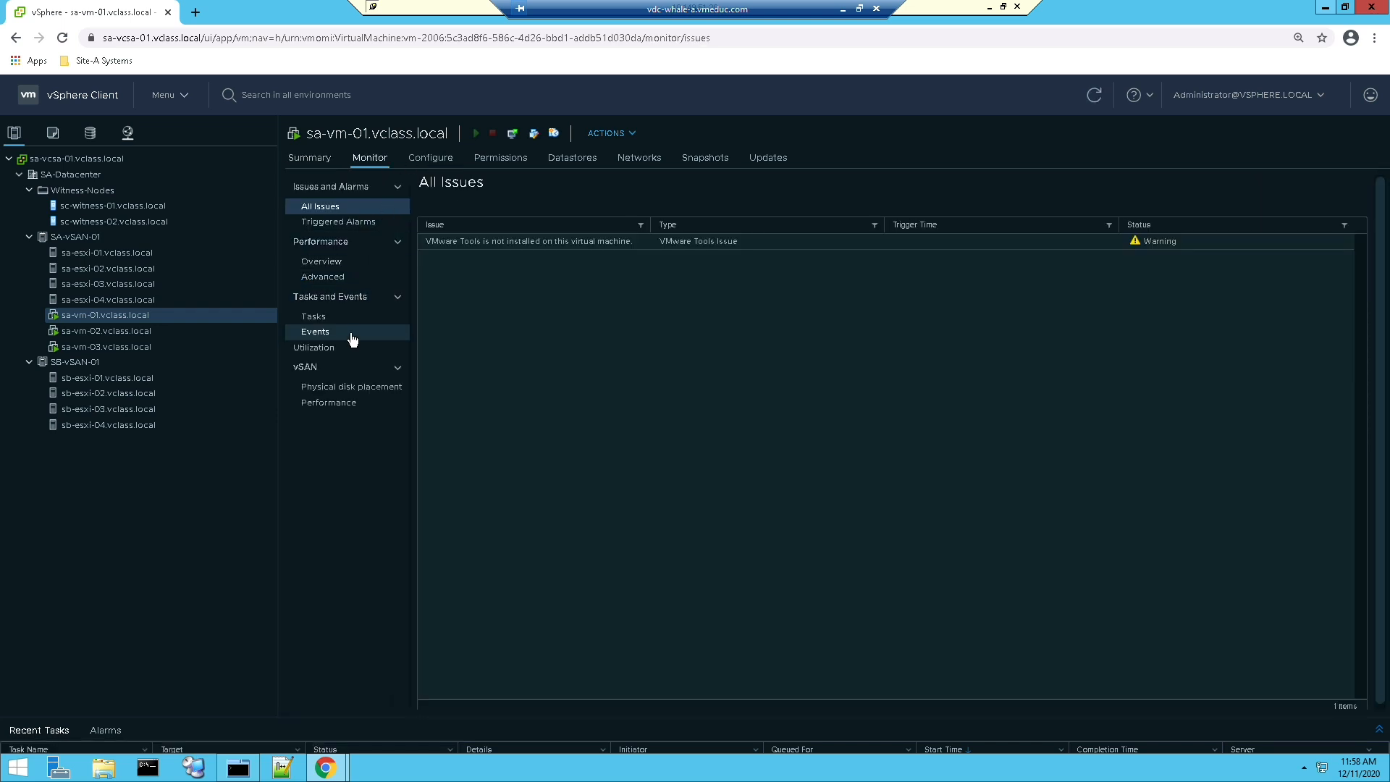
pyautogui.click(349, 394)
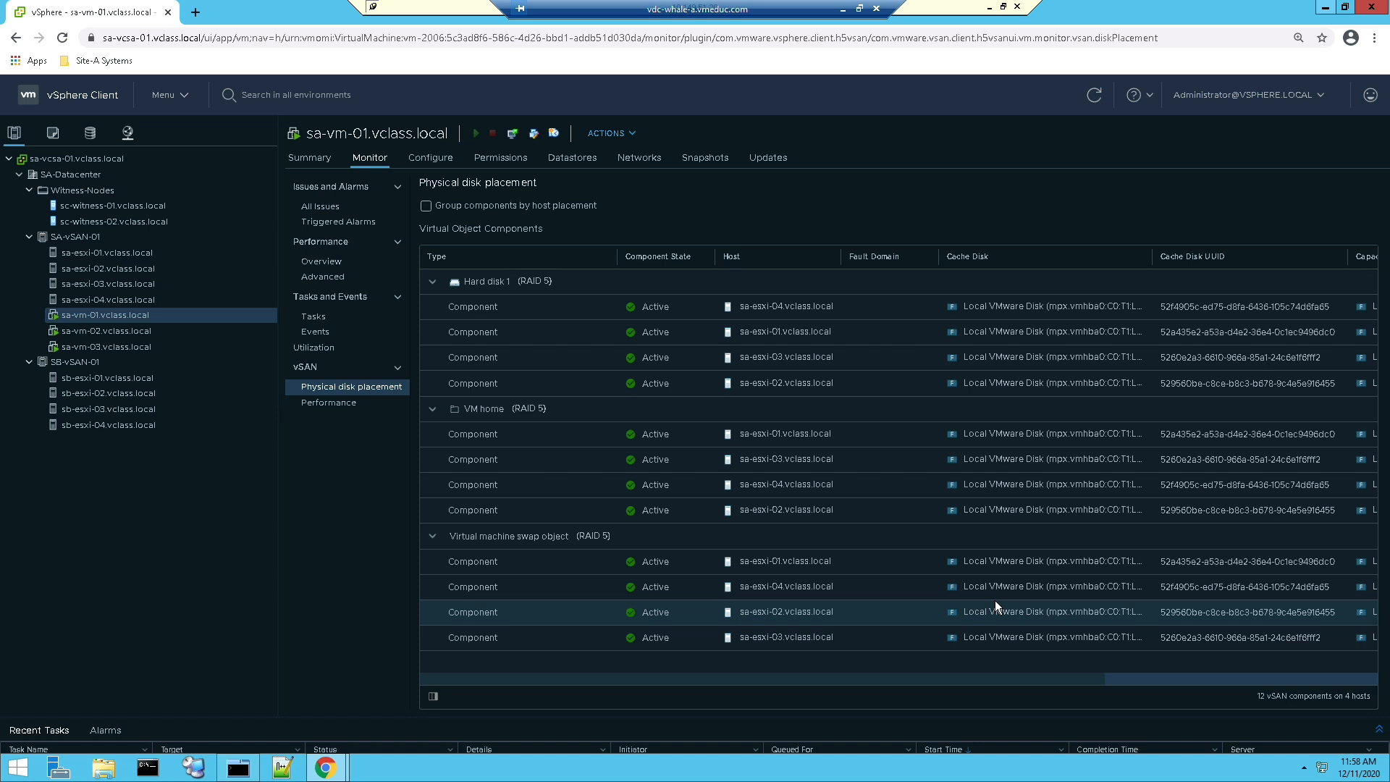
# Step: Switch to MTPuTTY, close the open SA-ESXi-01 and SA-ESXi-02 sessions, and connect to SA-ESXi-04
pyautogui.click(232, 775)
pyautogui.write('clear')
pyautogui.press('Return')
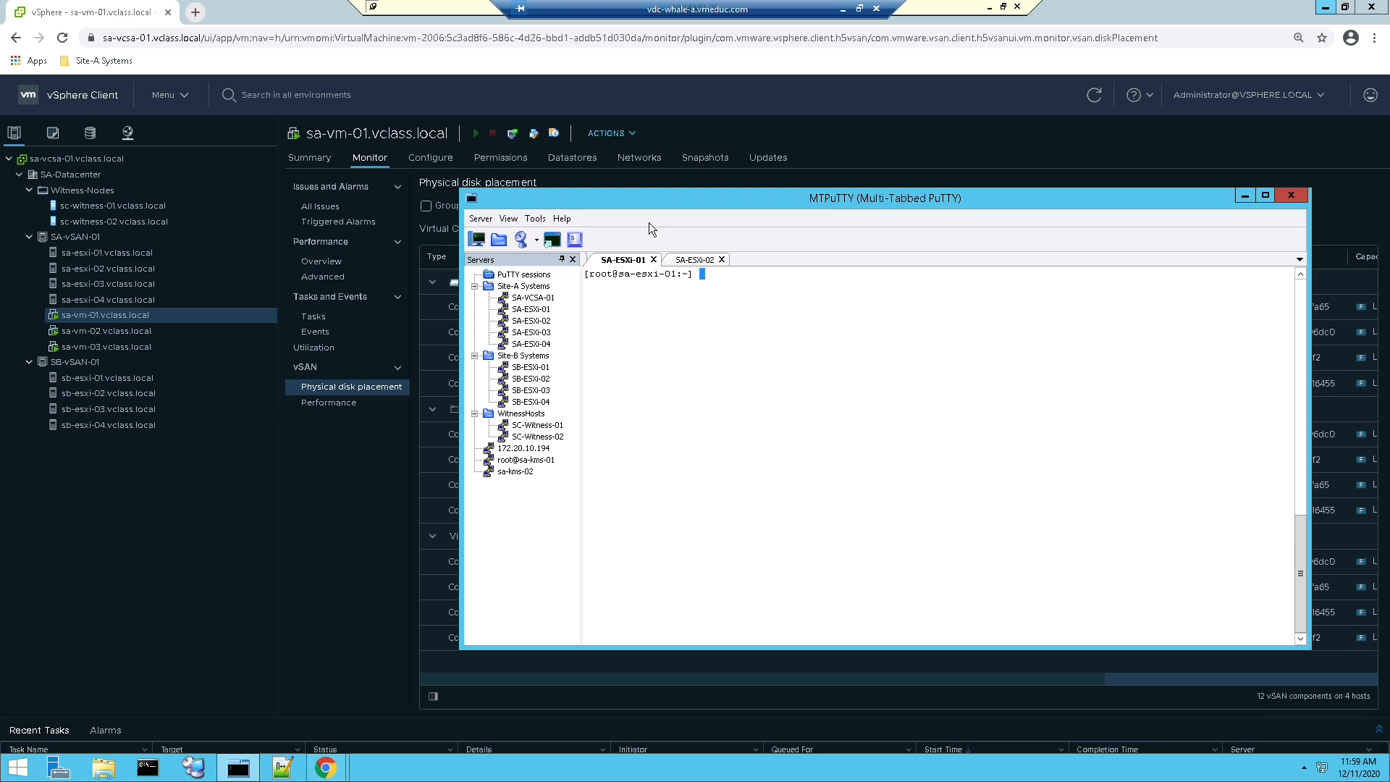
pyautogui.click(654, 259)
pyautogui.click(654, 259)
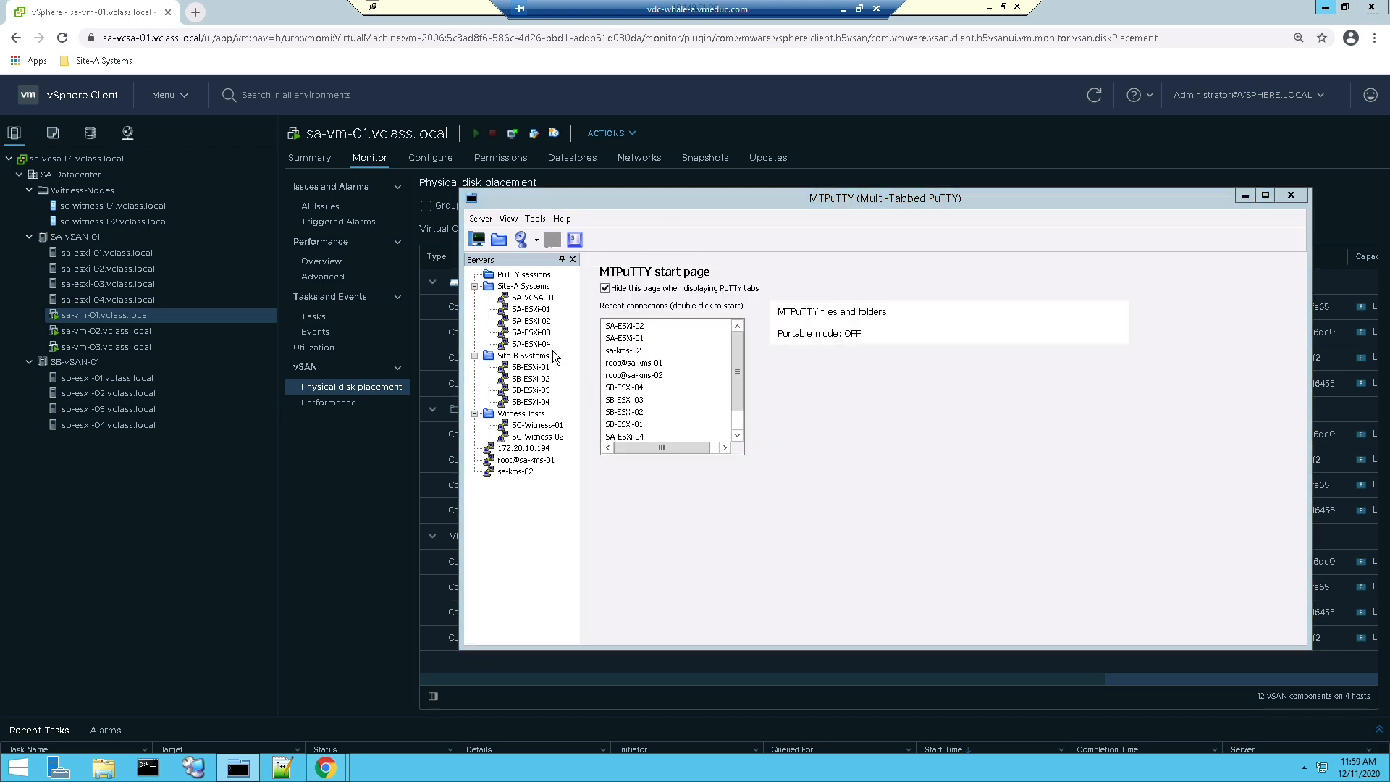
pyautogui.doubleClick(535, 344)
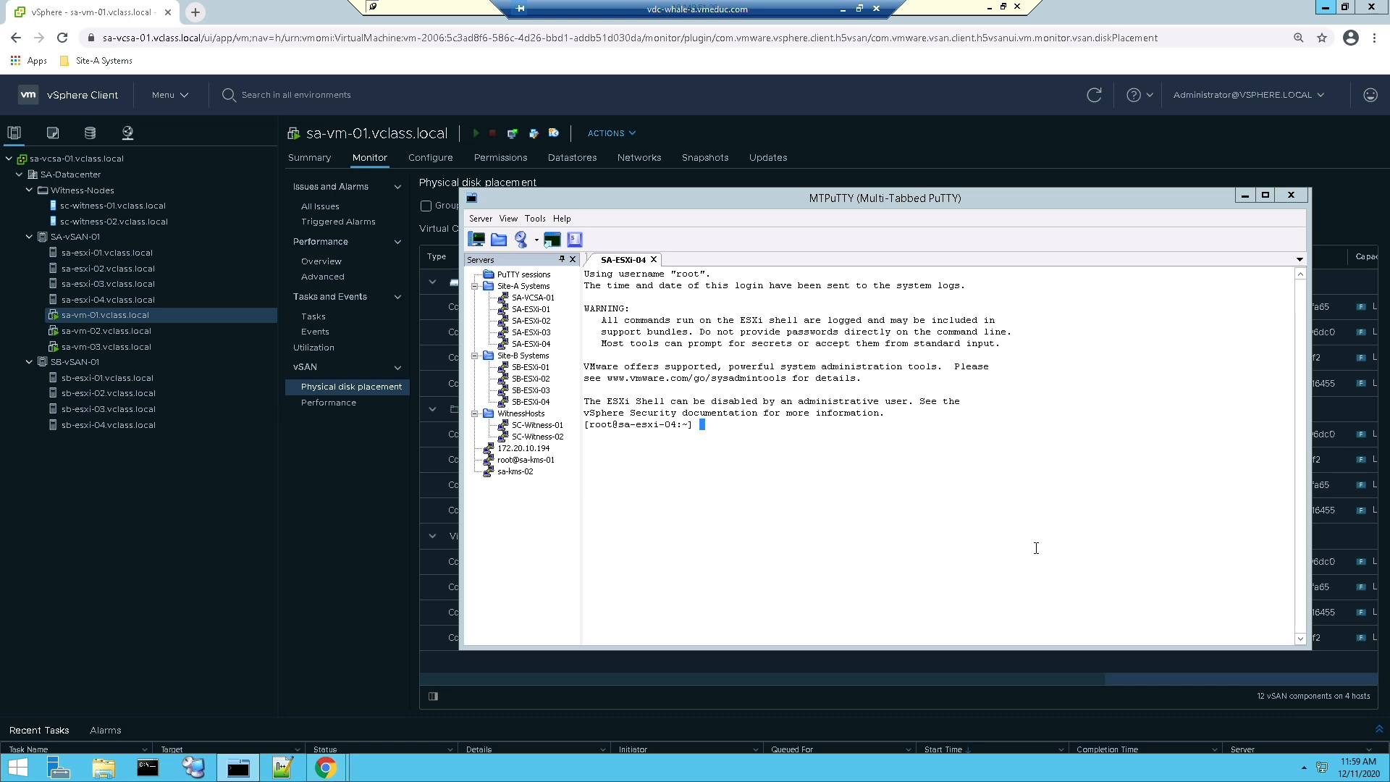
# Step: List the host's network adapters with "esxcli network nic list" and examine vmnic3's admin and link status
pyautogui.write('esxcli network nic list')
pyautogui.press('Return')
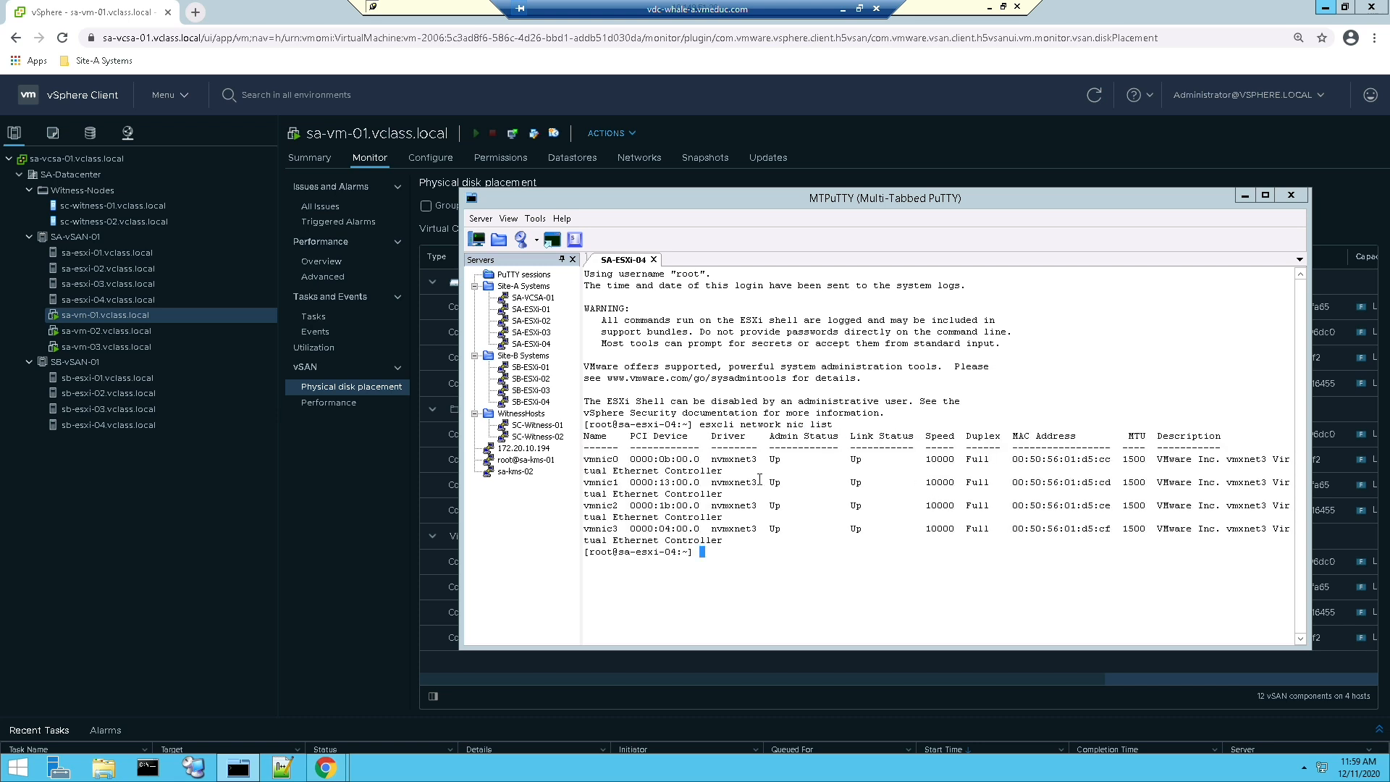
pyautogui.doubleClick(605, 529)
pyautogui.moveTo(765, 530); pyautogui.dragTo(881, 535)
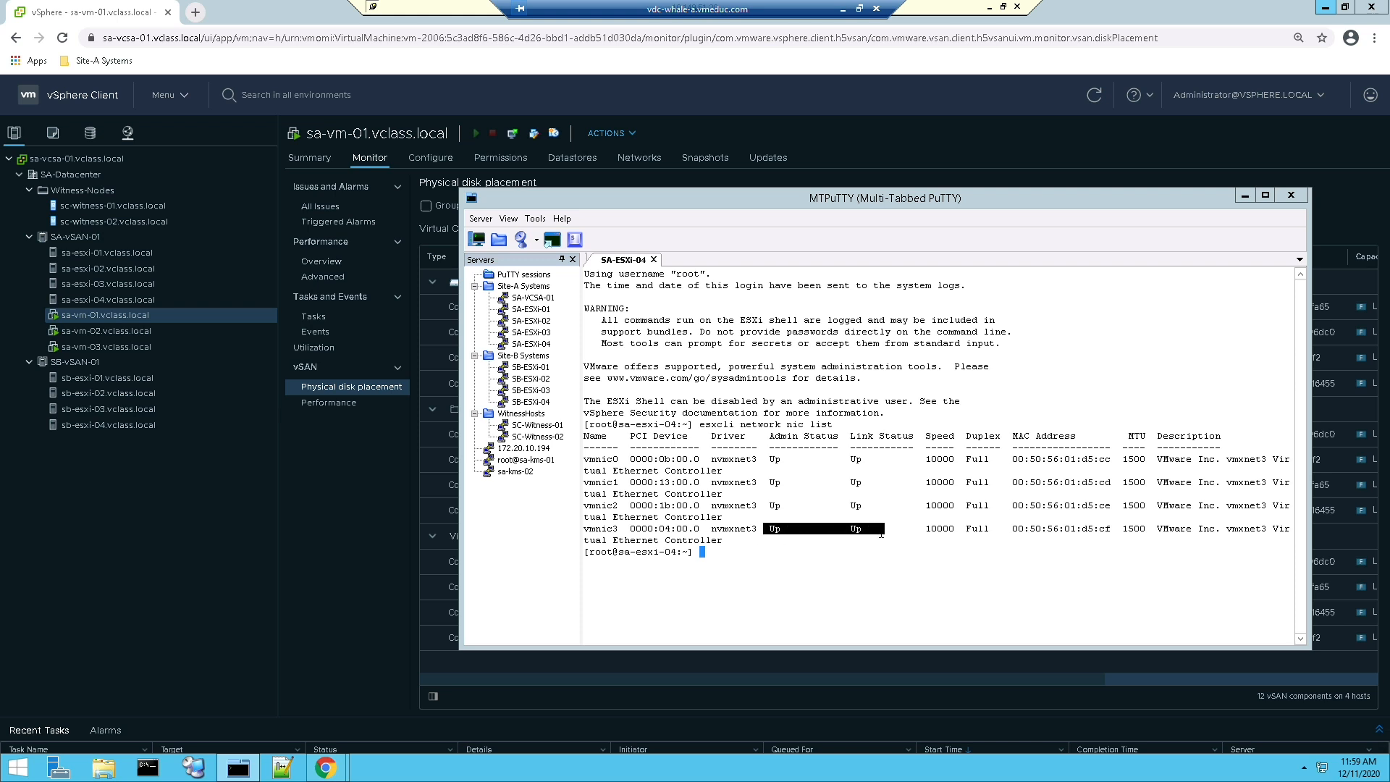
pyautogui.click(852, 575)
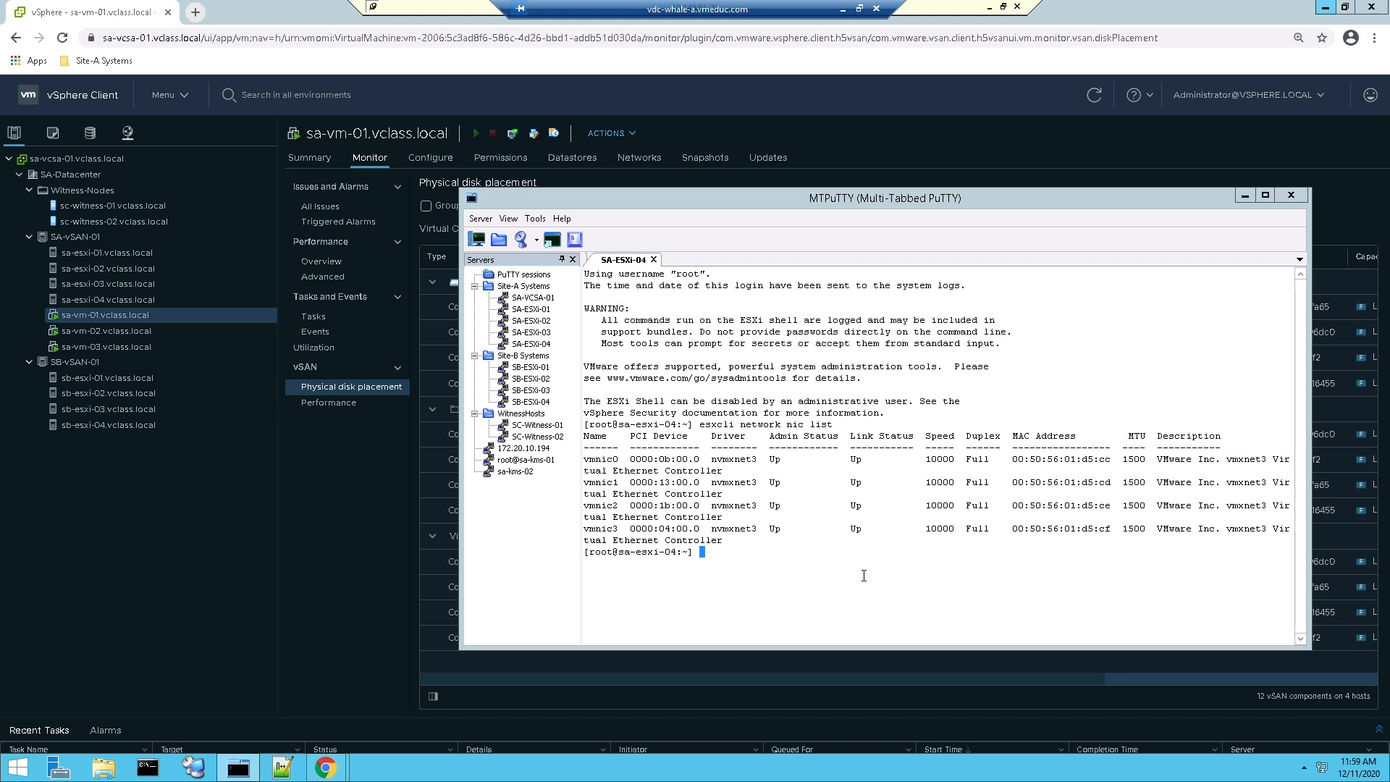
# Step: Clear the terminal and take vmnic3 down on sa-esxi-04 with "esxcli network nic down -n vmnic3"
pyautogui.write('clear')
pyautogui.press('Return')
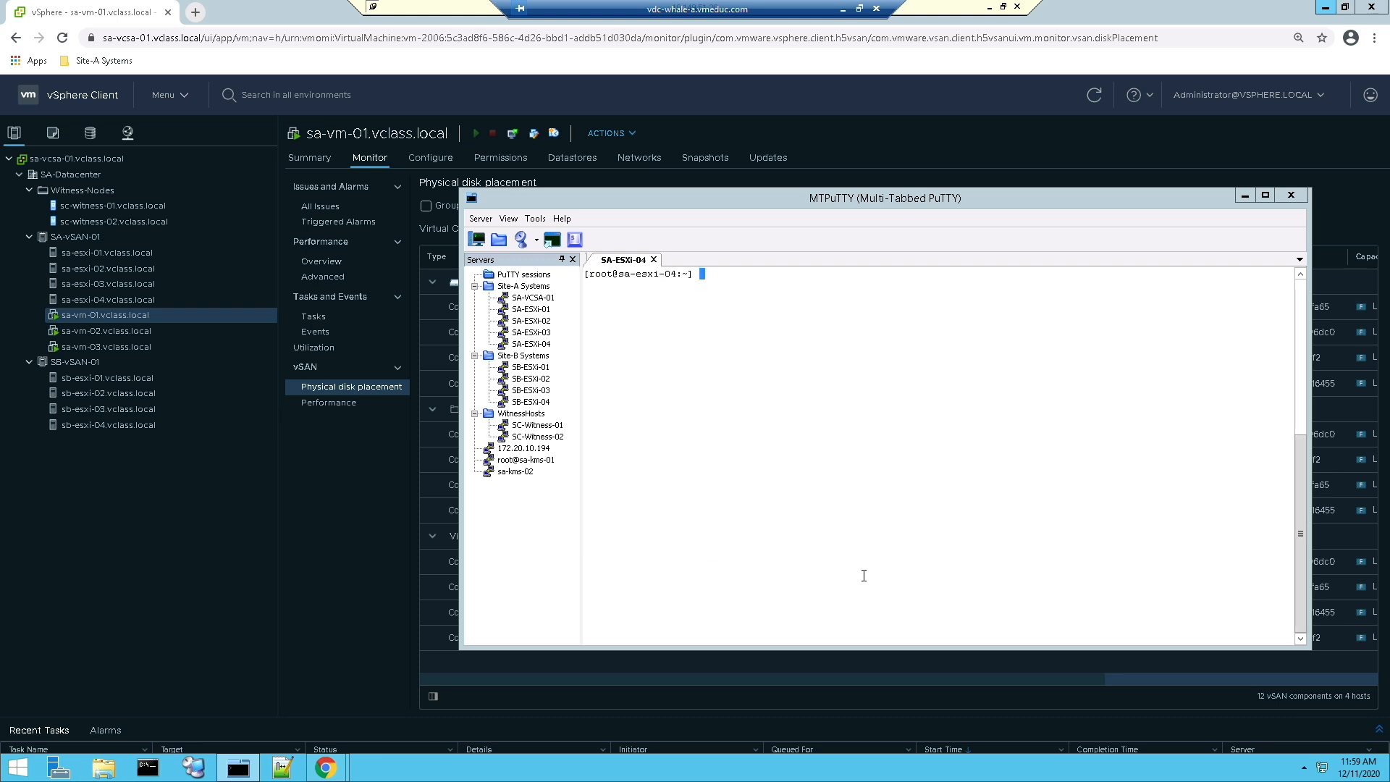
pyautogui.write('esxcli network nic down -n vmnic3')
pyautogui.press('Return')
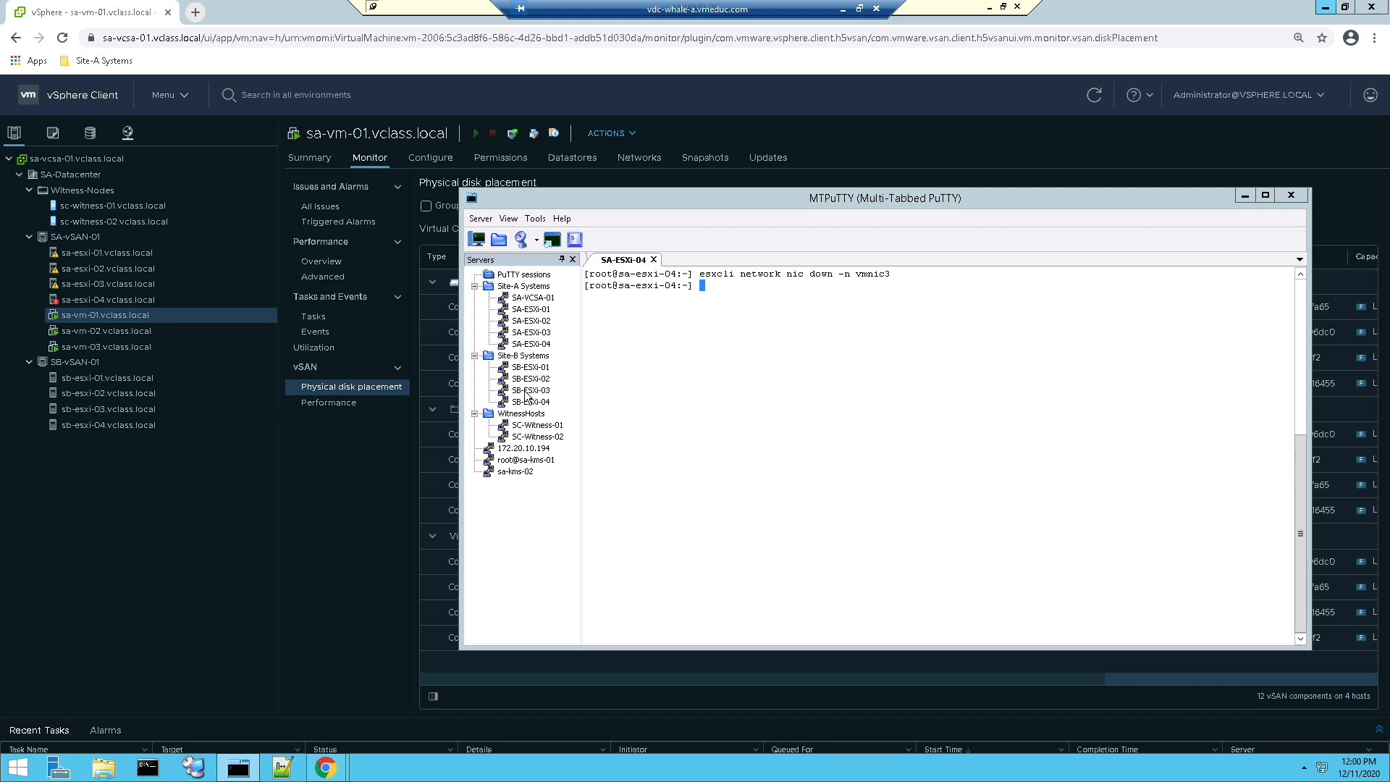
# Step: Connect to SA-ESXi-01 and check the vSAN datastore's size and usage with "df -h"
pyautogui.doubleClick(529, 310)
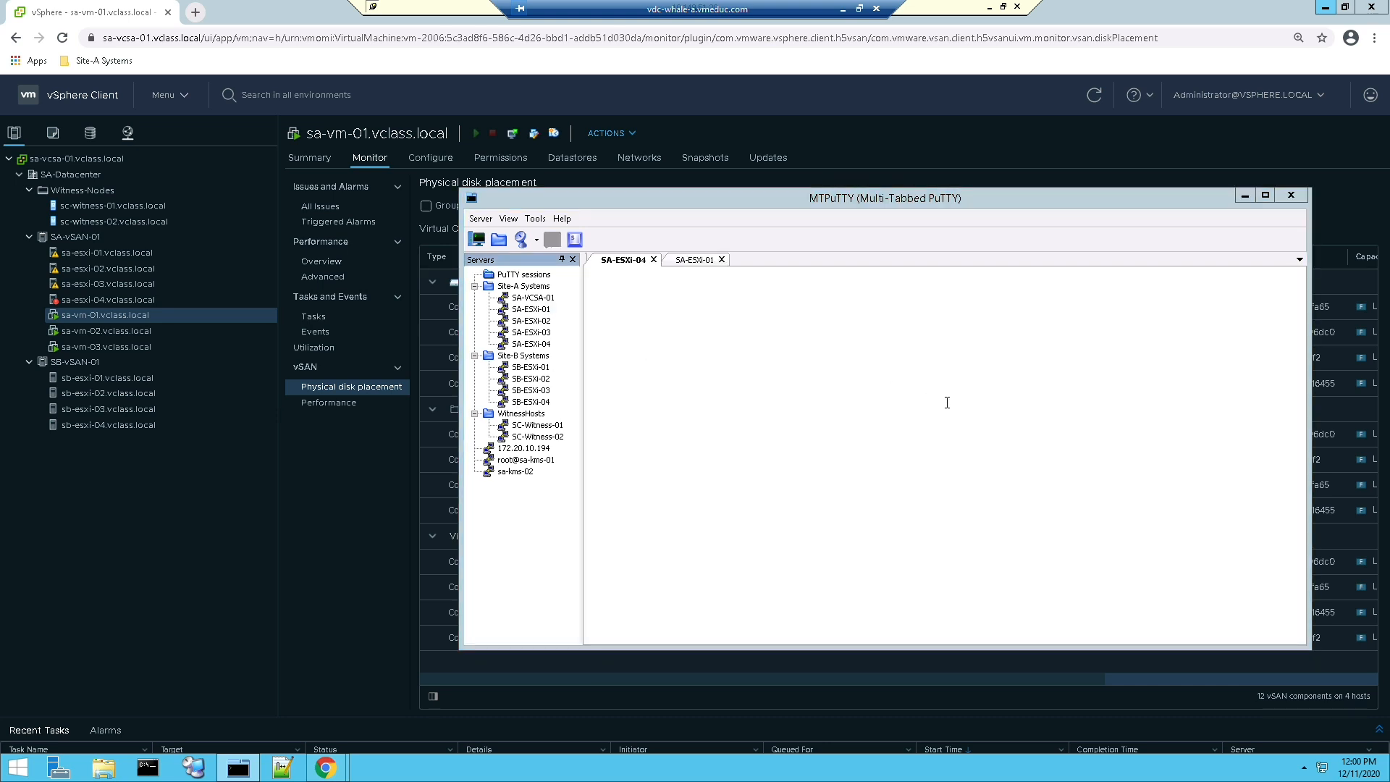
pyautogui.write('df -h')
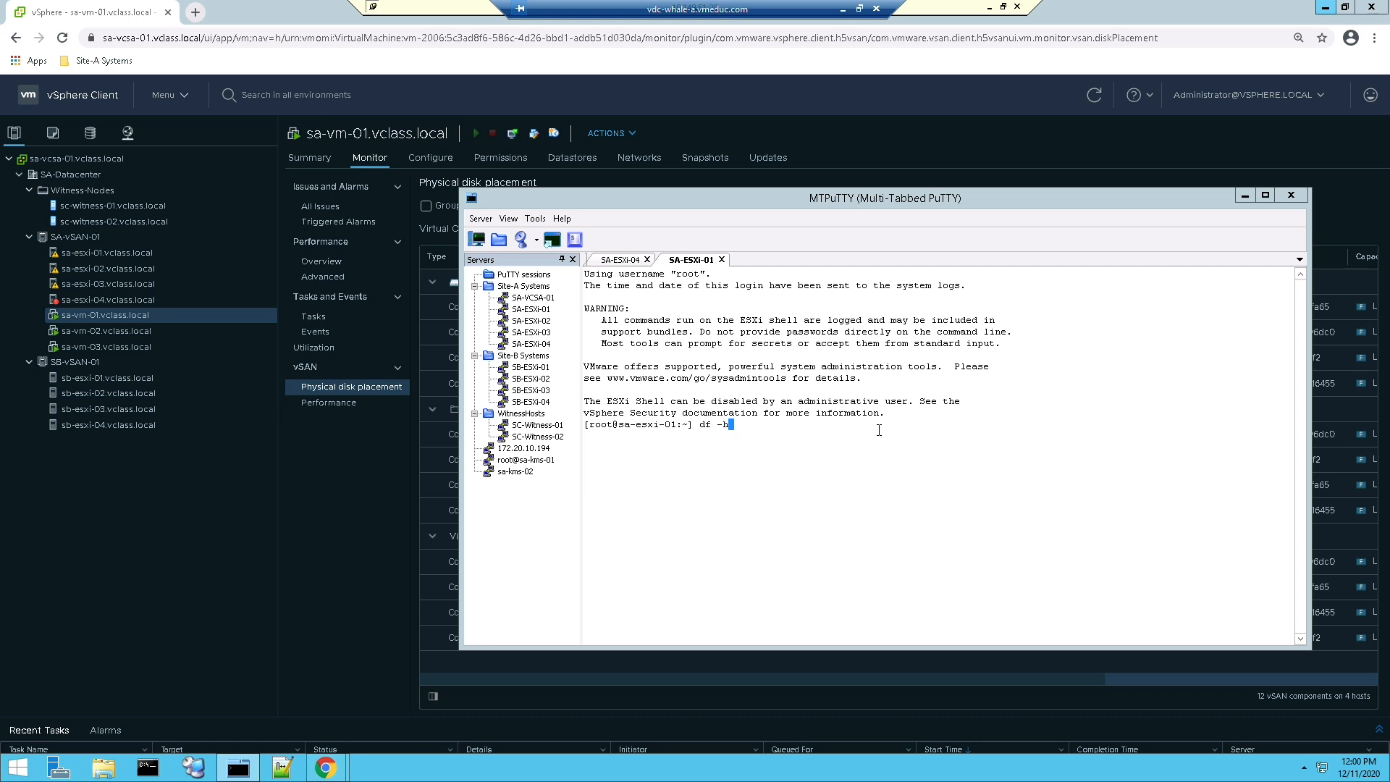
pyautogui.press('Return')
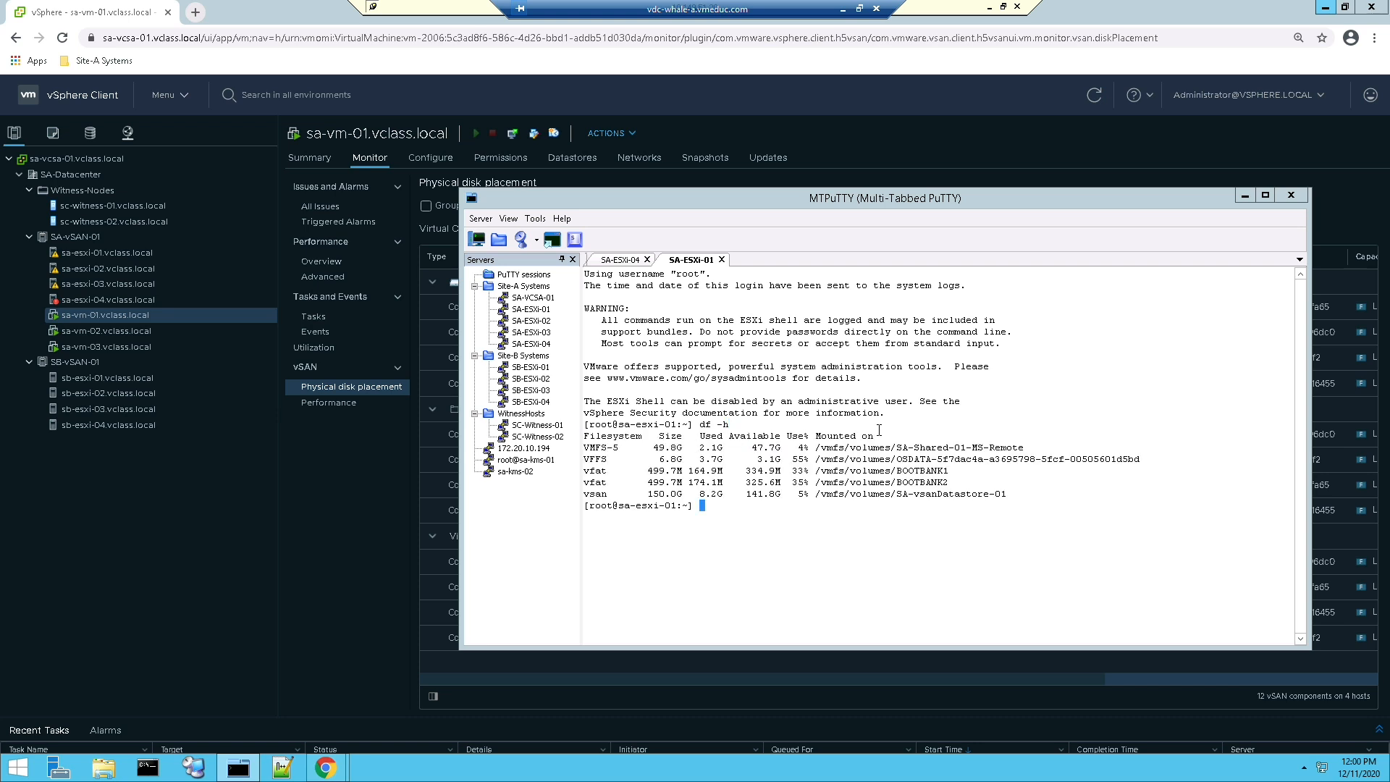
pyautogui.moveTo(644, 495); pyautogui.dragTo(724, 495)
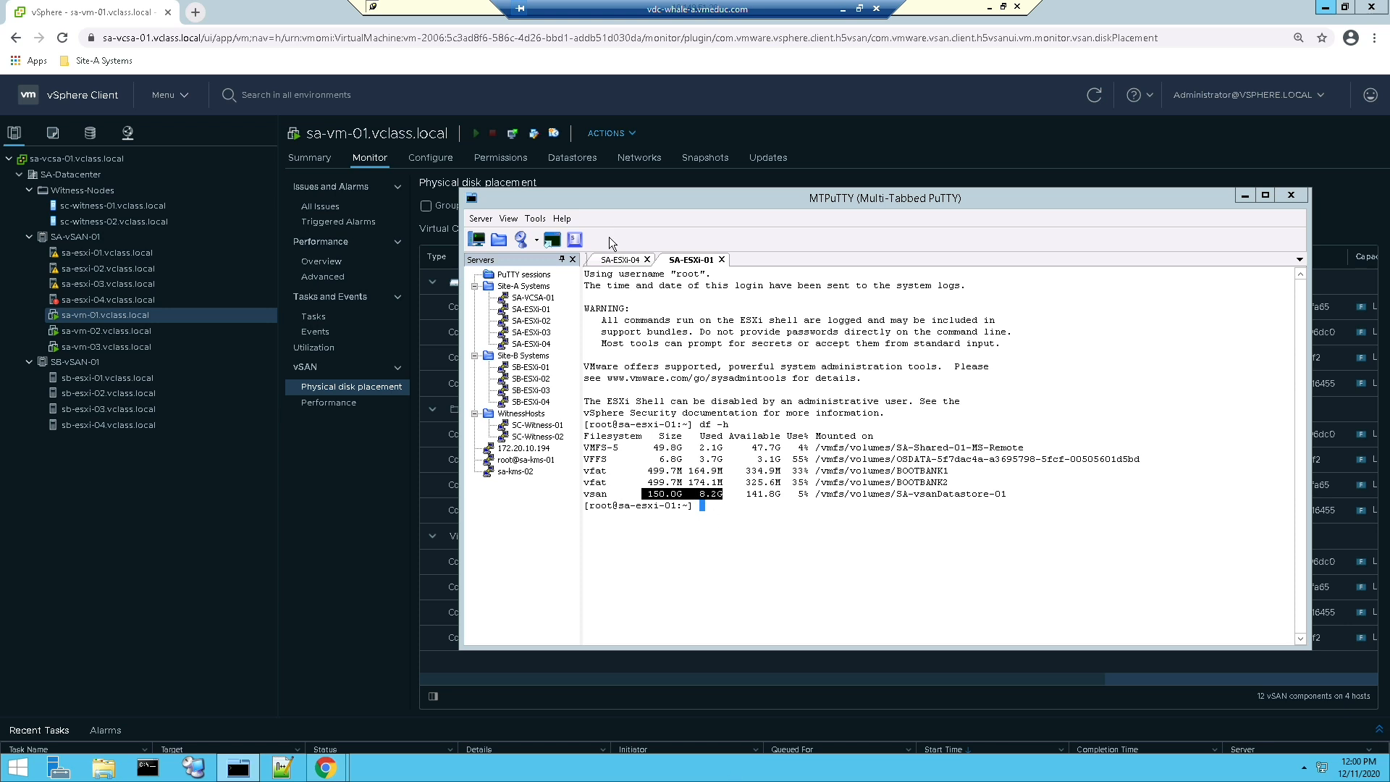
# Step: Return to the SA-ESXi-04 session and check its datastore capacity with "df -h"
pyautogui.click(617, 260)
pyautogui.write('df -h')
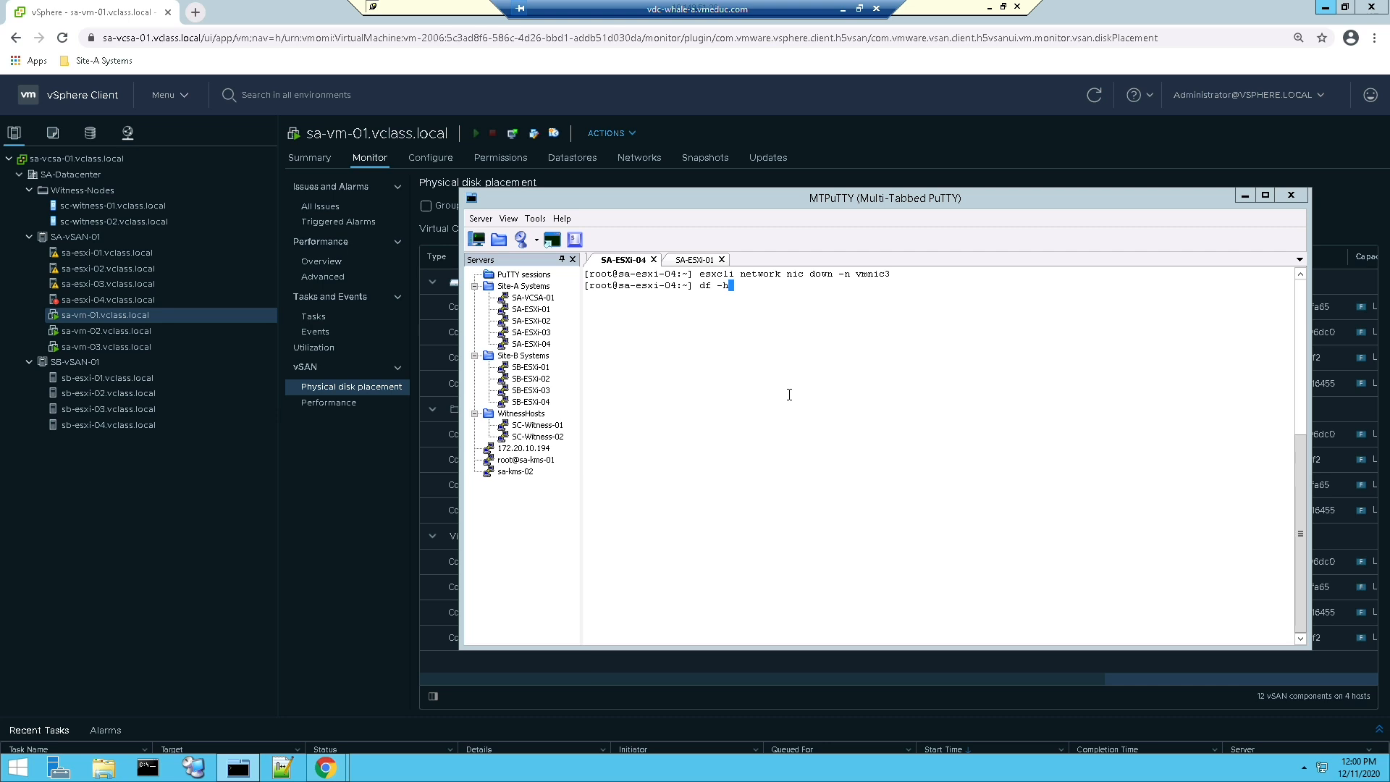
pyautogui.press('Return')
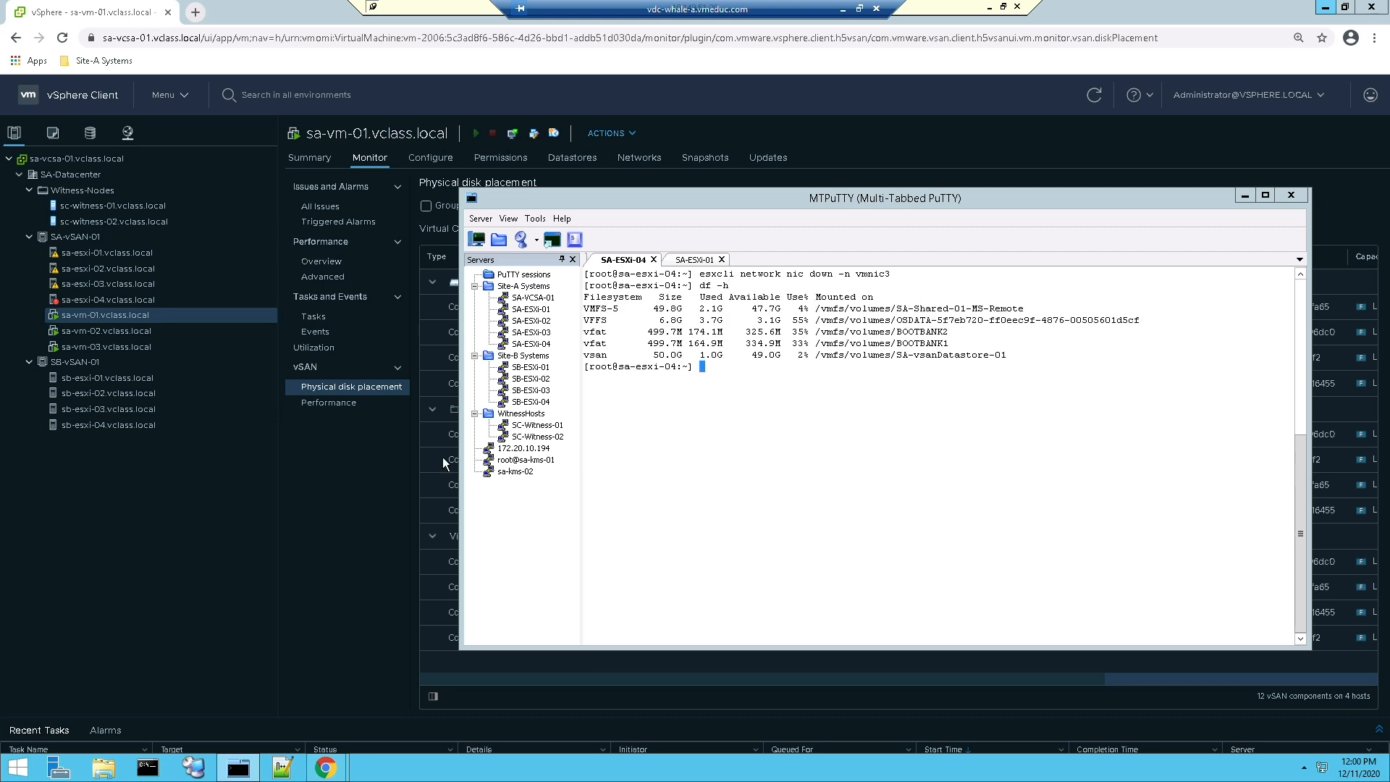
# Step: Switch to the vSphere Client, refresh it, and examine the component placement of sa-vm-01, sa-vm-02 and sa-vm-03
pyautogui.click(367, 484)
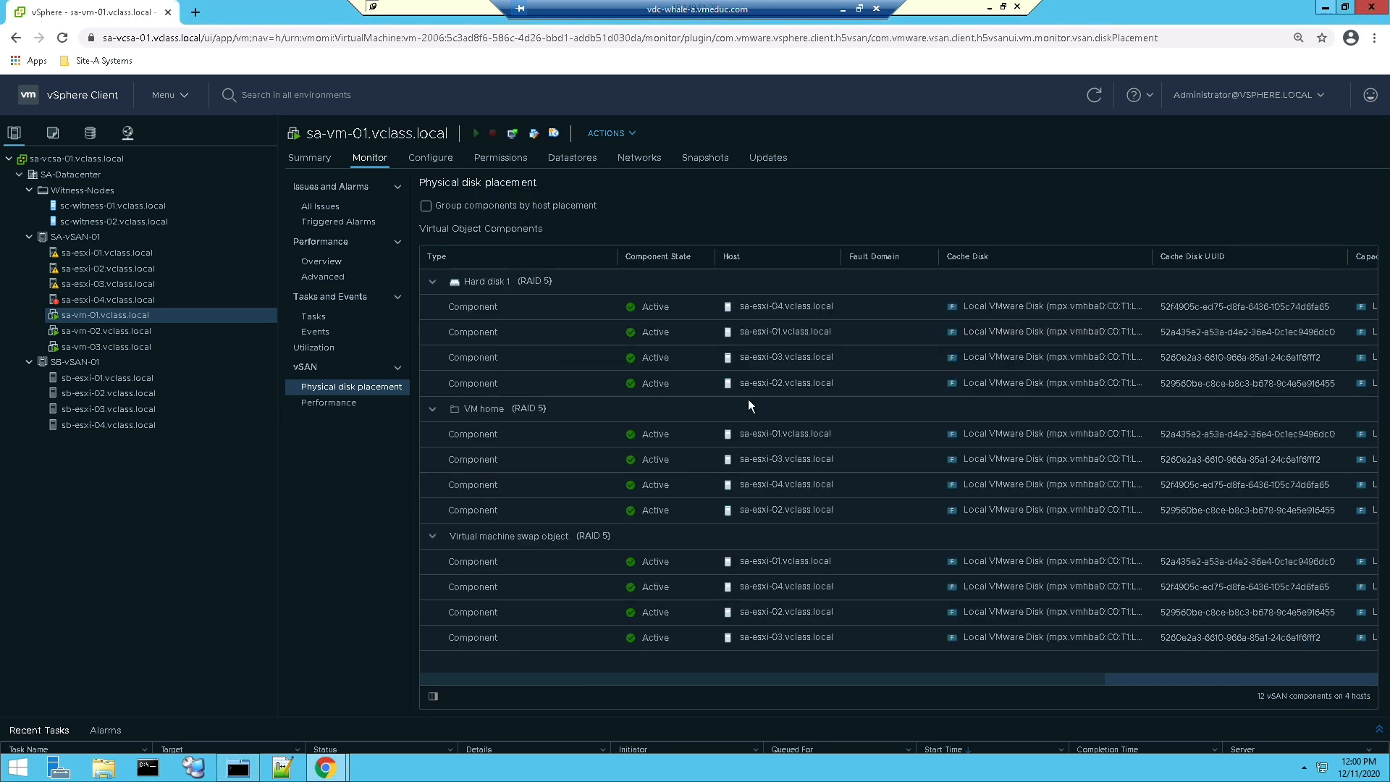
pyautogui.click(1095, 95)
pyautogui.click(93, 333)
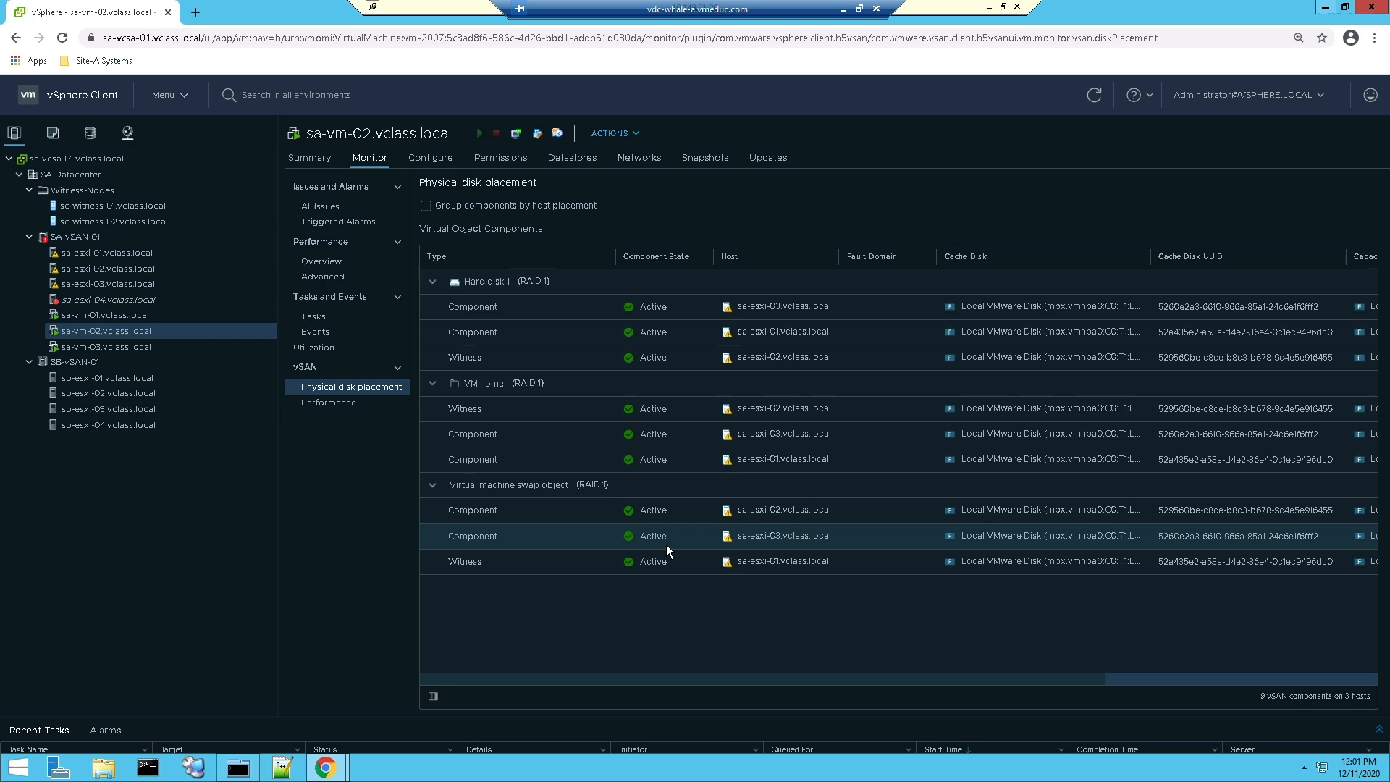
pyautogui.click(133, 348)
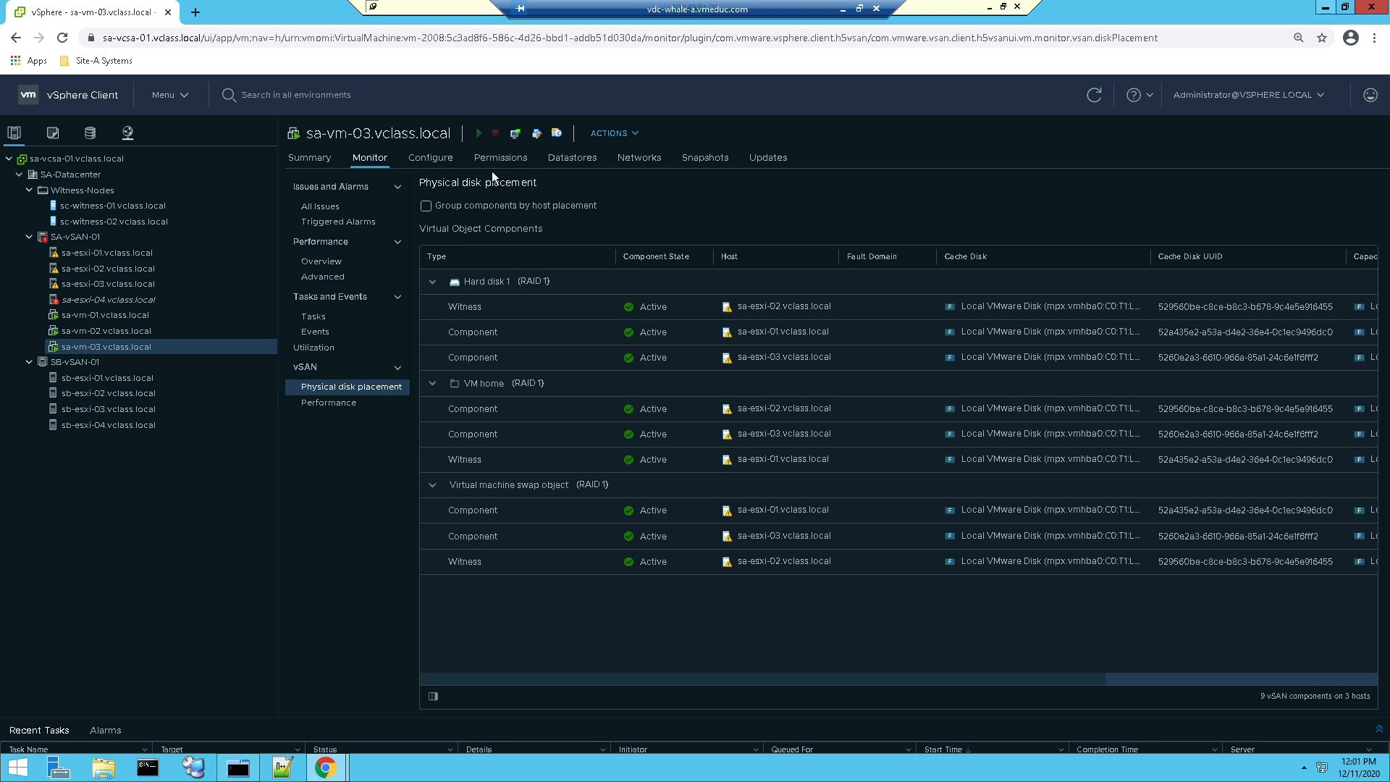
# Step: Open Skyline Health for the SA-vSAN-01 cluster and examine the Stats DB object and vSAN object health checks
pyautogui.click(95, 234)
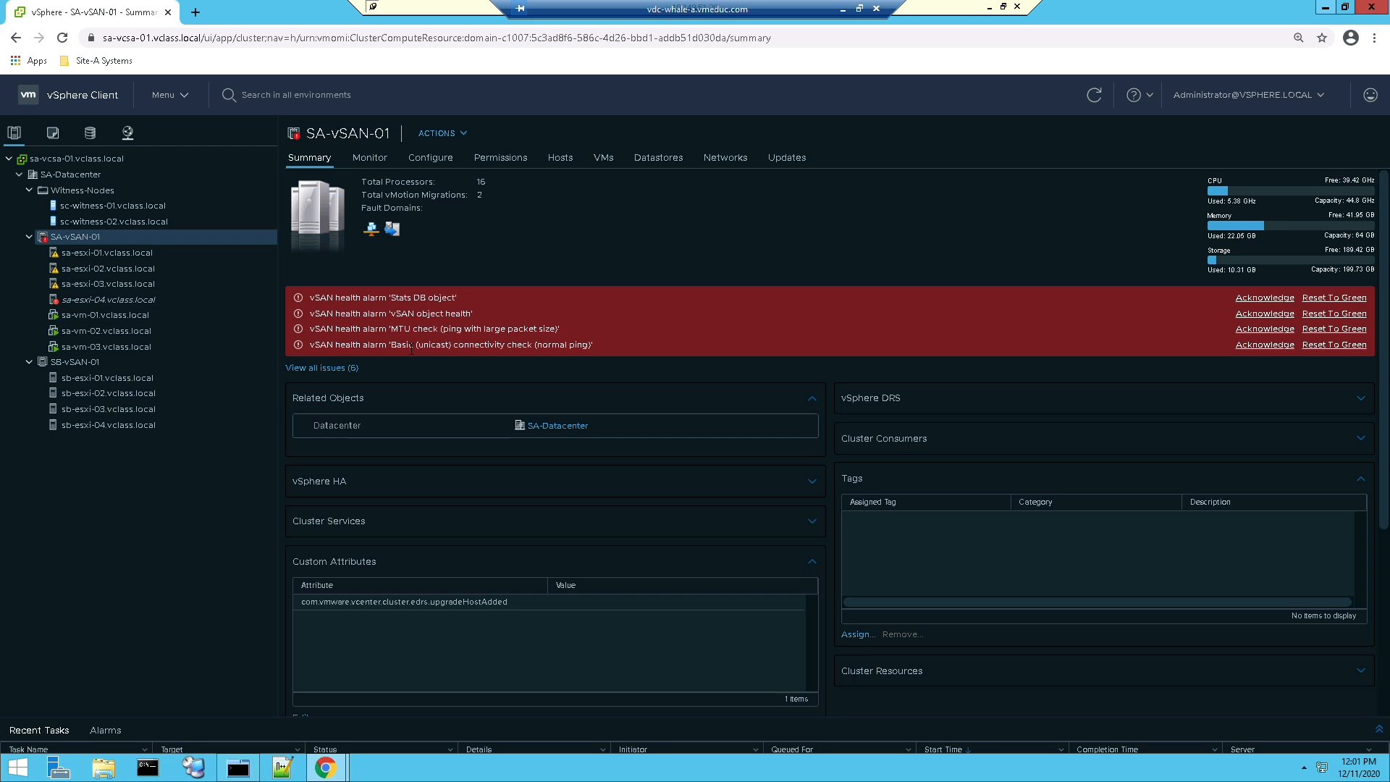
pyautogui.click(382, 163)
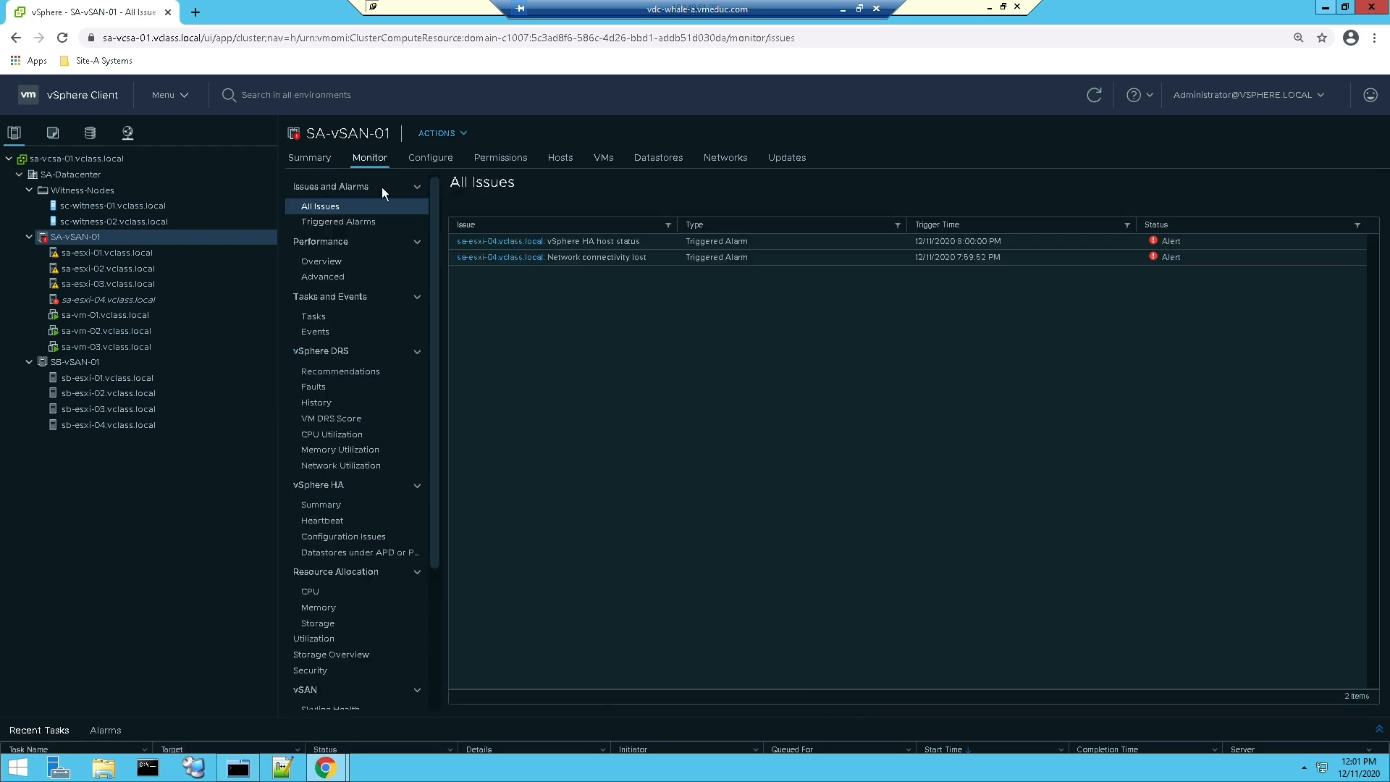
pyautogui.scroll(-3, 433, 507)
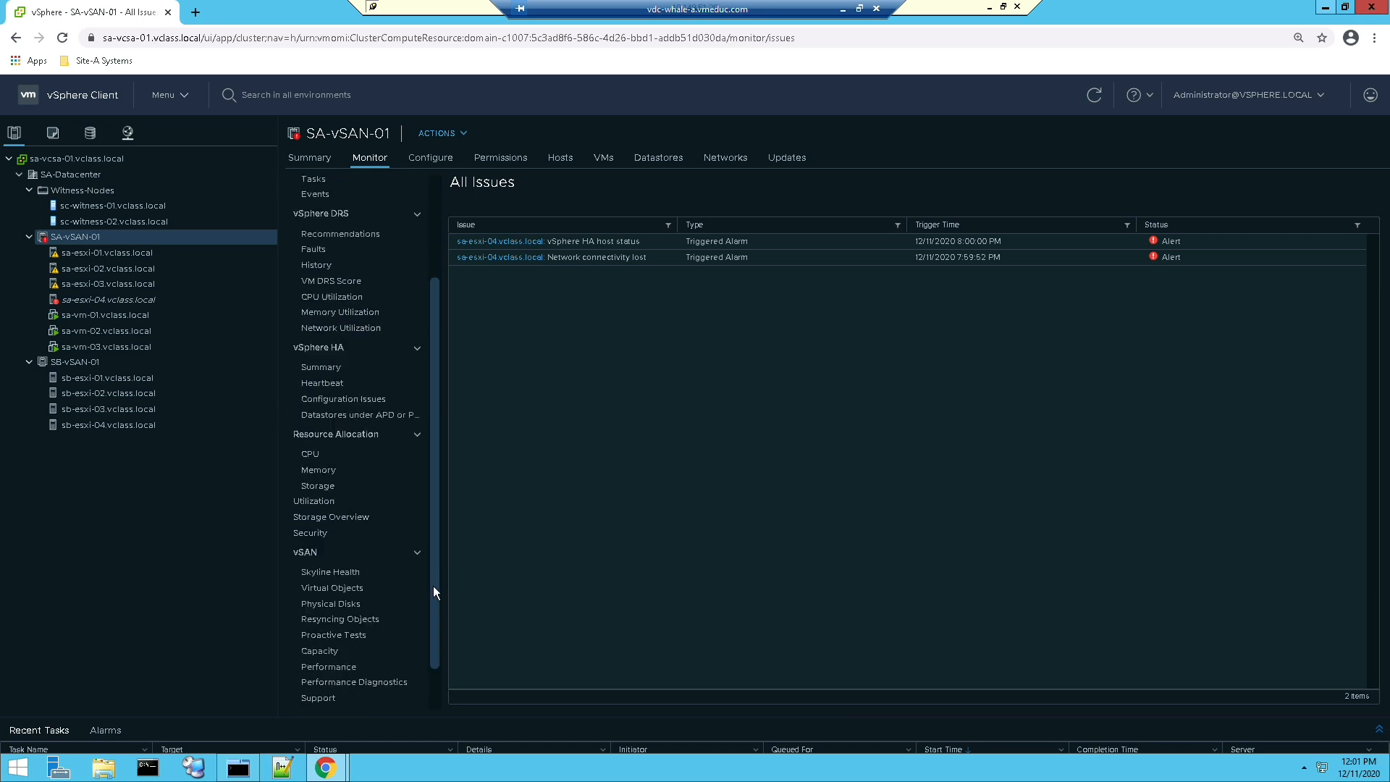
pyautogui.click(365, 526)
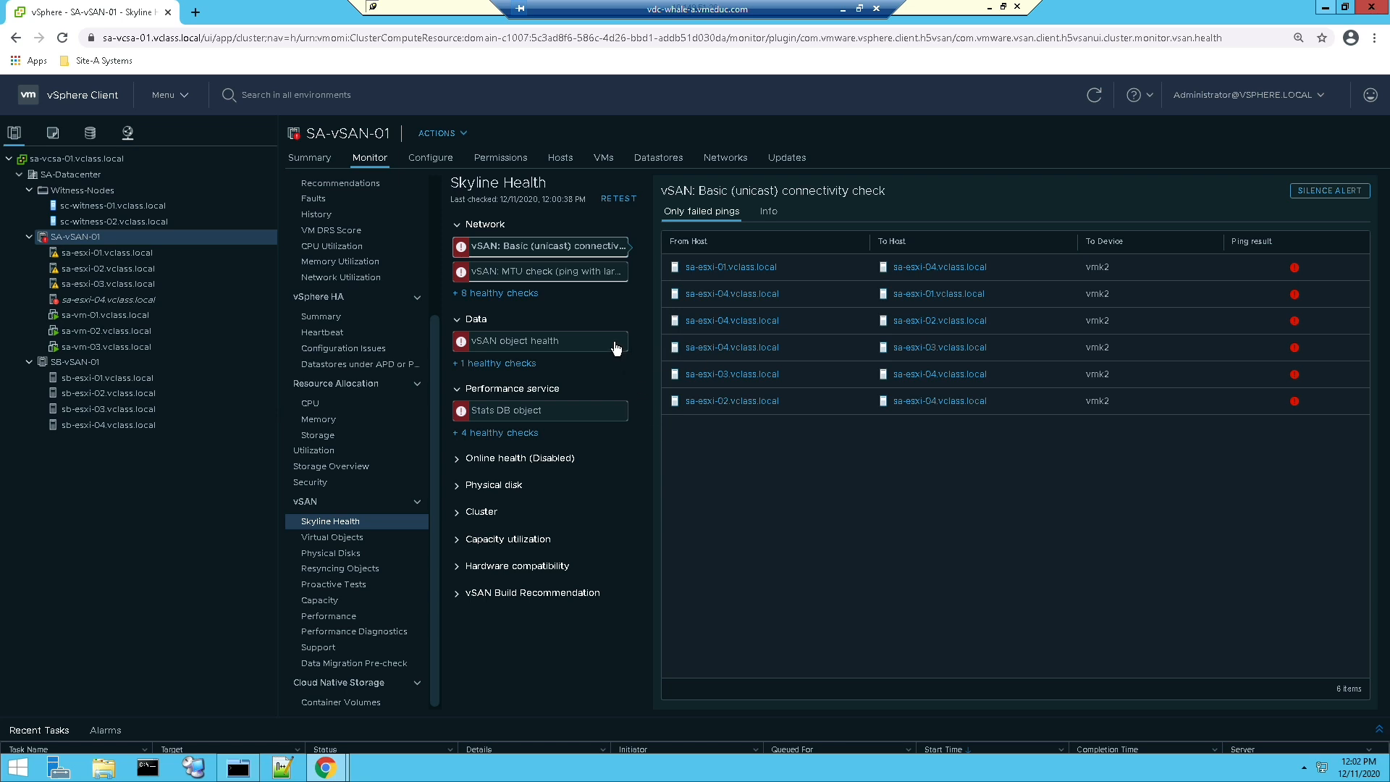
pyautogui.click(575, 410)
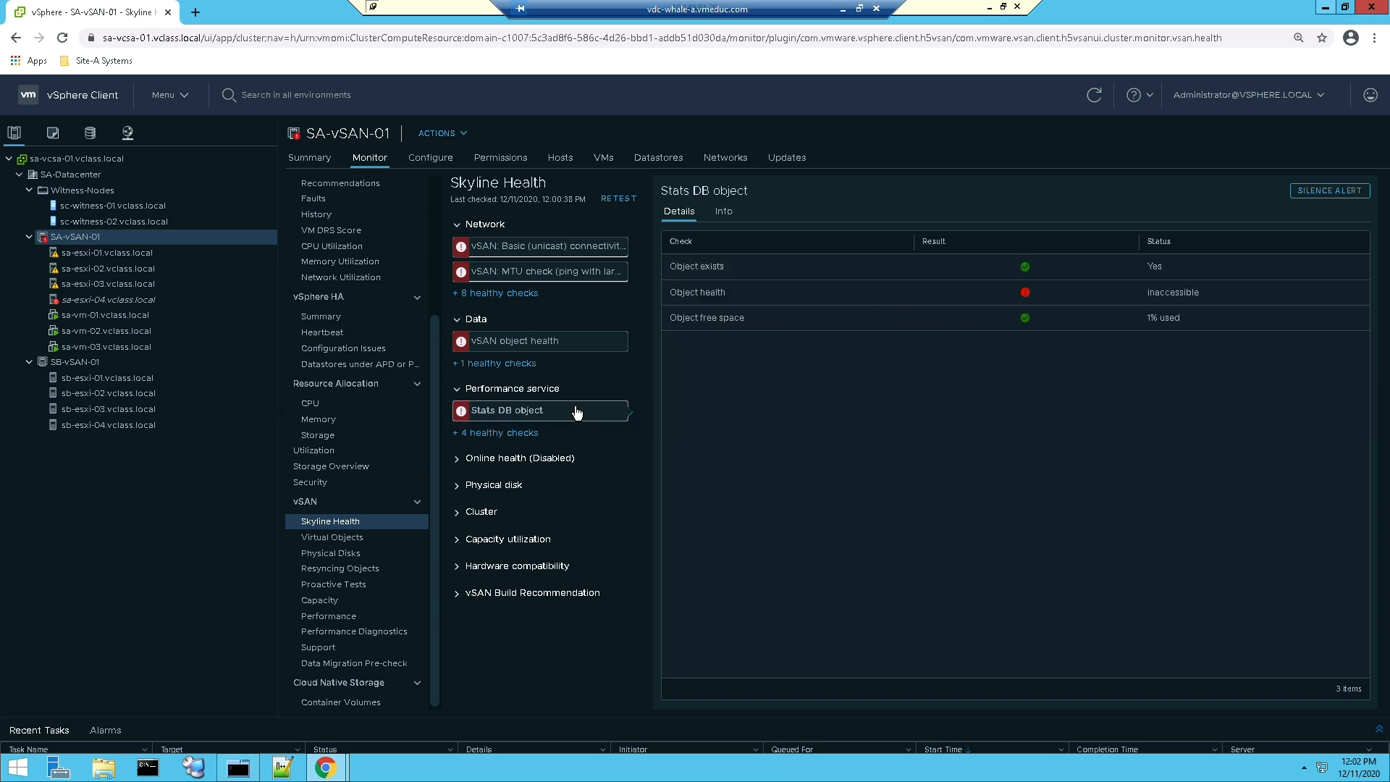
pyautogui.click(568, 350)
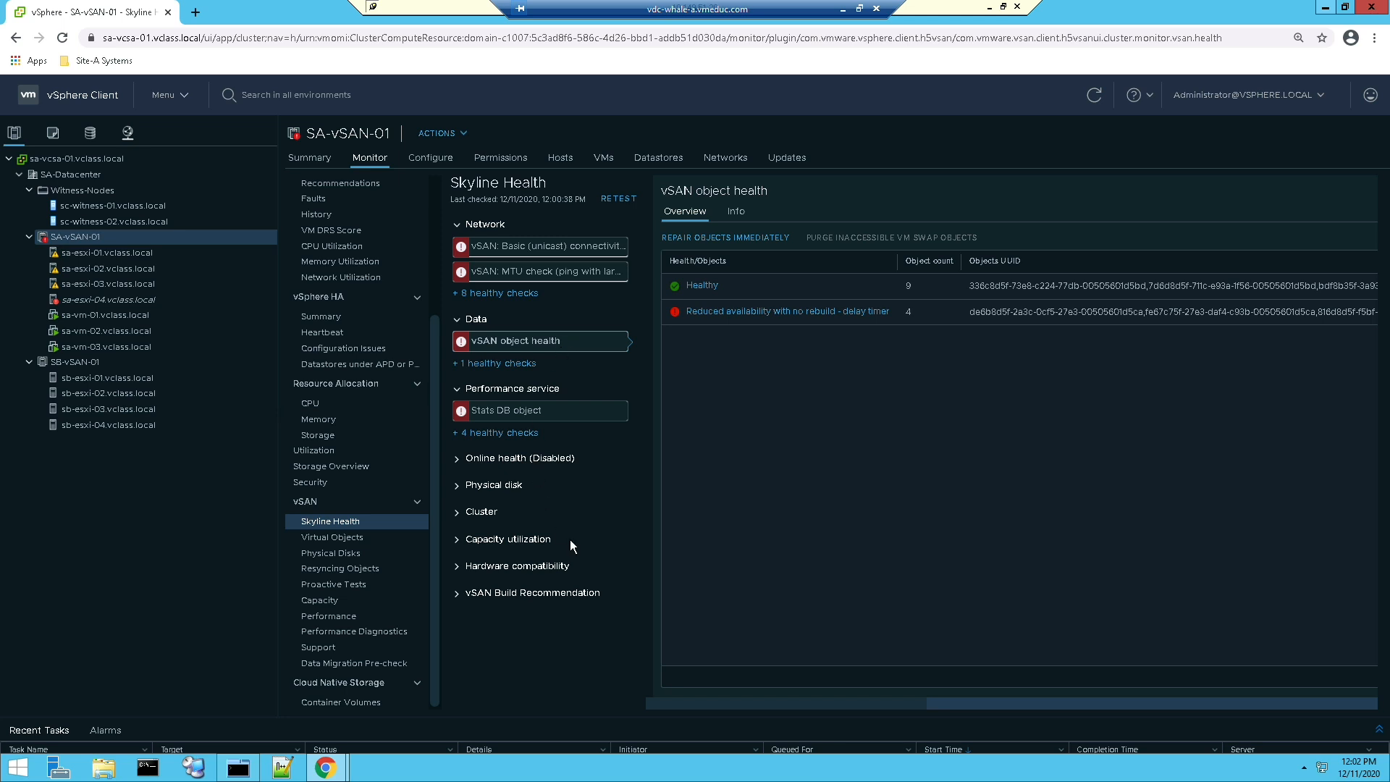
# Step: Minimize the browser and bring vmnic3 back up on sa-esxi-04 with "esxcli network nic up -n vmnic3"
pyautogui.click(1326, 7)
pyautogui.click(1096, 437)
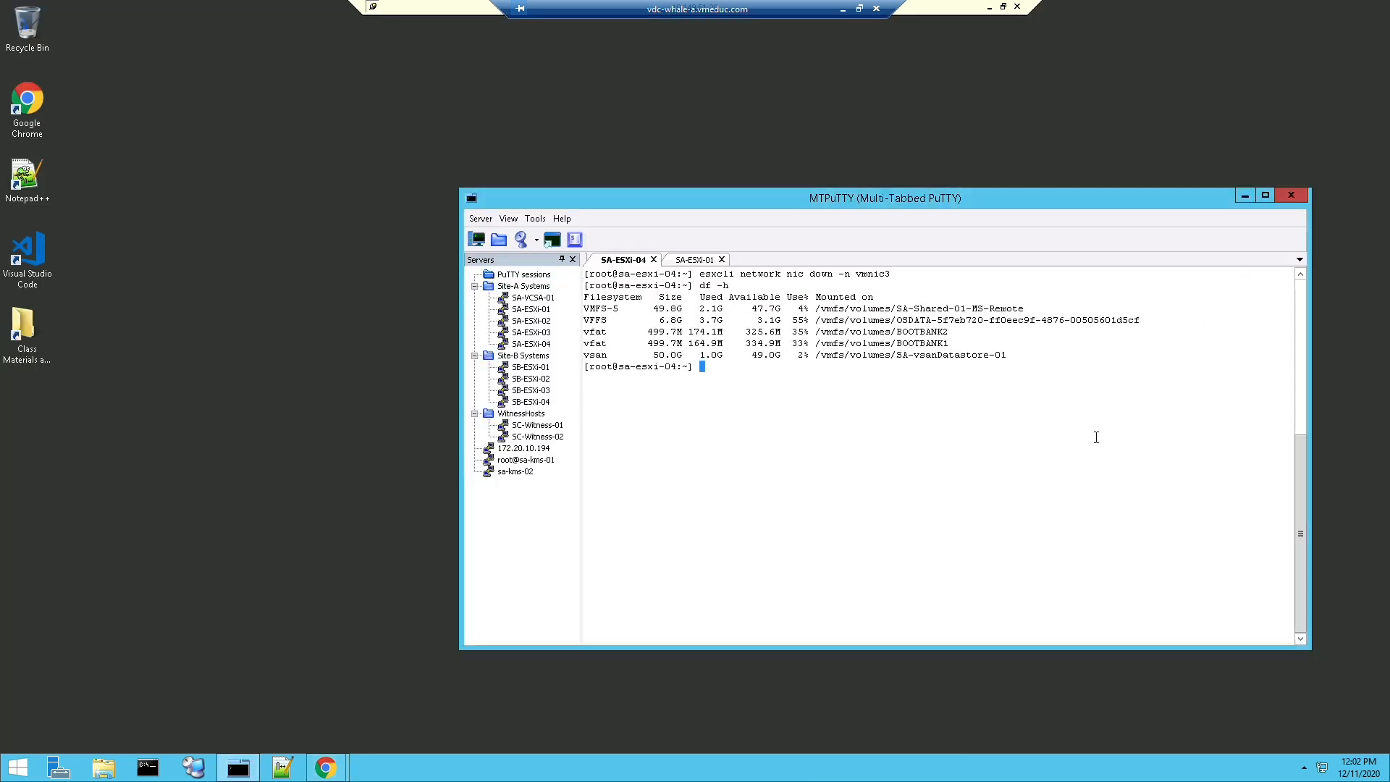
pyautogui.press('Up')
pyautogui.press('Up')
pyautogui.press('Left')
pyautogui.press('Left')
pyautogui.press('Left')
pyautogui.press('Left')
pyautogui.press('Left')
pyautogui.press('Left')
pyautogui.press('Left')
pyautogui.press('Left')
pyautogui.press('Left')
pyautogui.press('Left')
pyautogui.press('BackSpace')
pyautogui.press('BackSpace')
pyautogui.press('BackSpace')
pyautogui.press('BackSpace')
pyautogui.write('up')
pyautogui.press('Return')
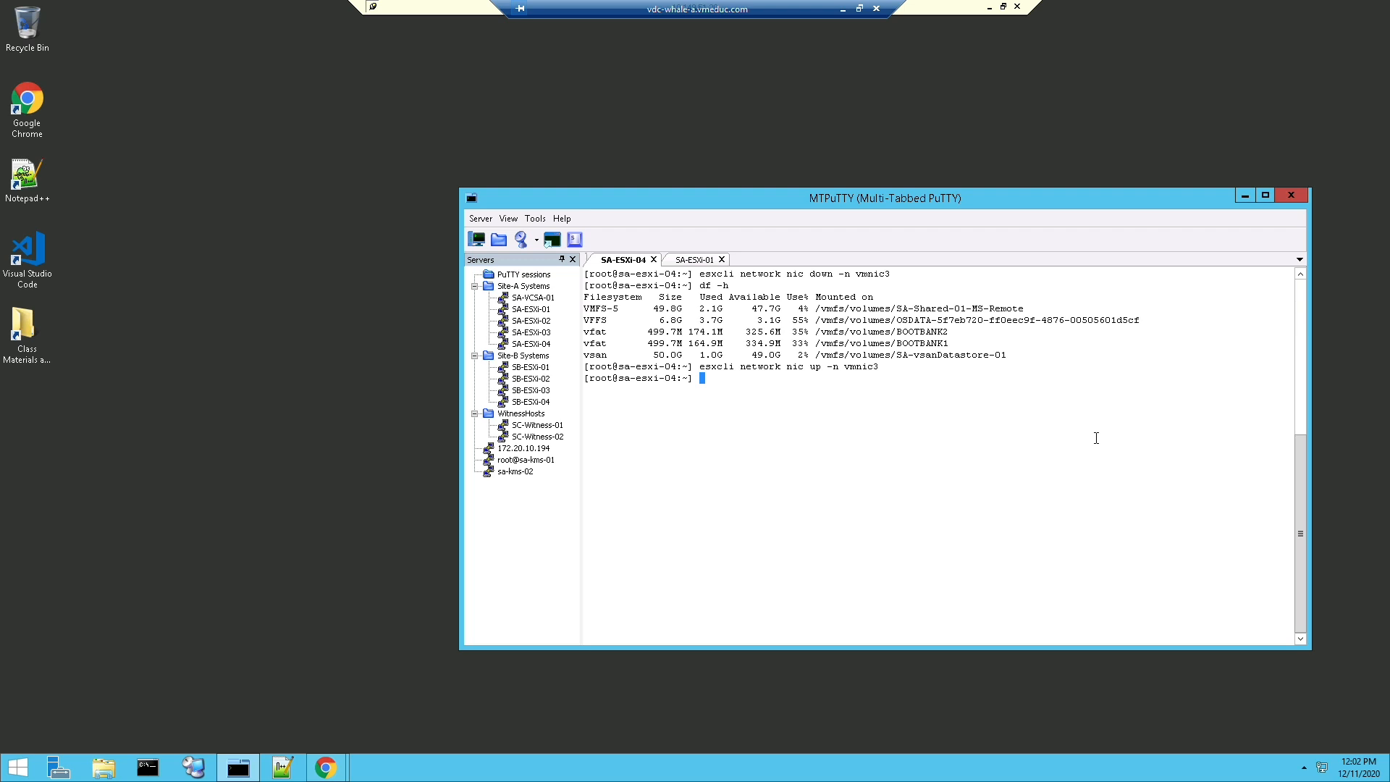
# Step: List the network adapters on sa-esxi-04 with "esxcli network nic list" to check the link status of vmnic3
pyautogui.write('esxcli network nic list')
pyautogui.press('Return')
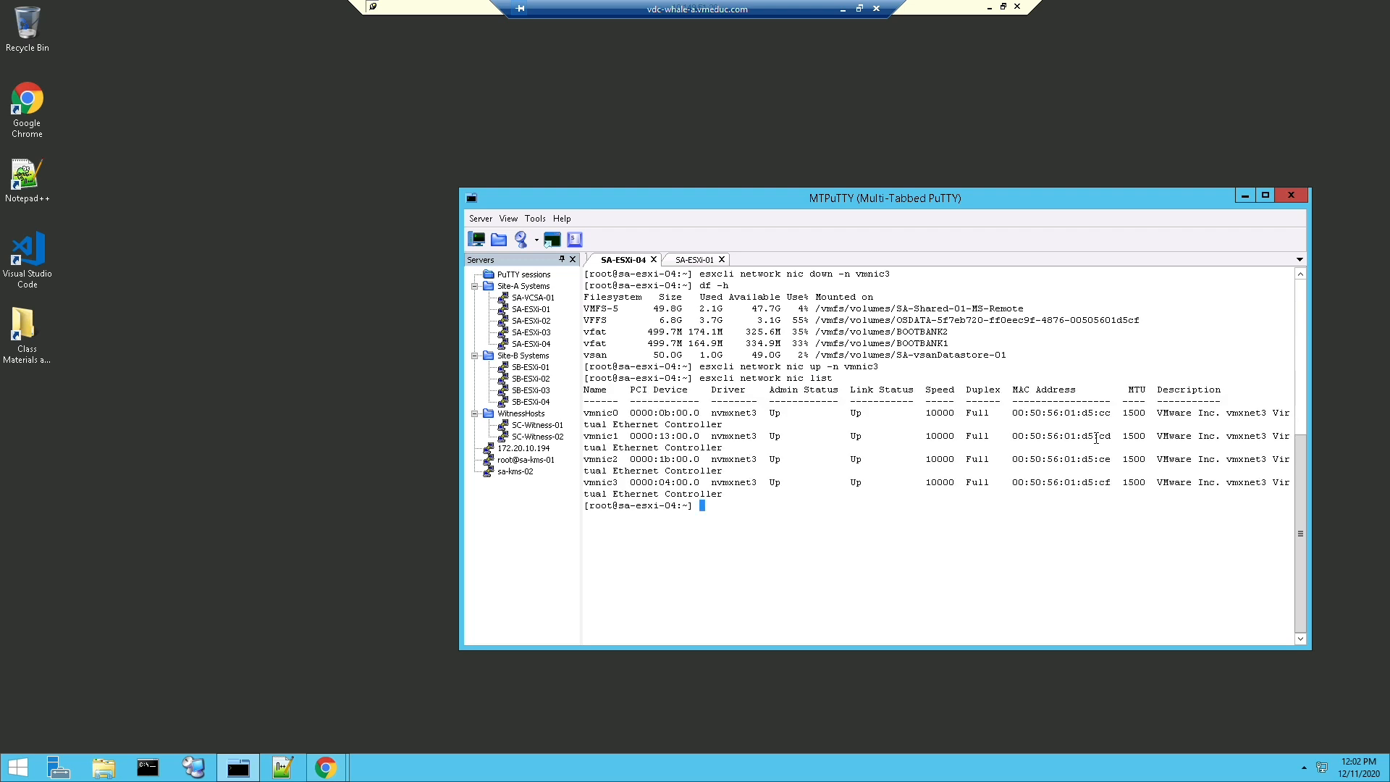
# Step: Switch to the vSphere Client, retest Skyline Health for the SA-vSAN-01 cluster, and reset its vSAN health alarms to green
pyautogui.click(328, 768)
pyautogui.click(454, 691)
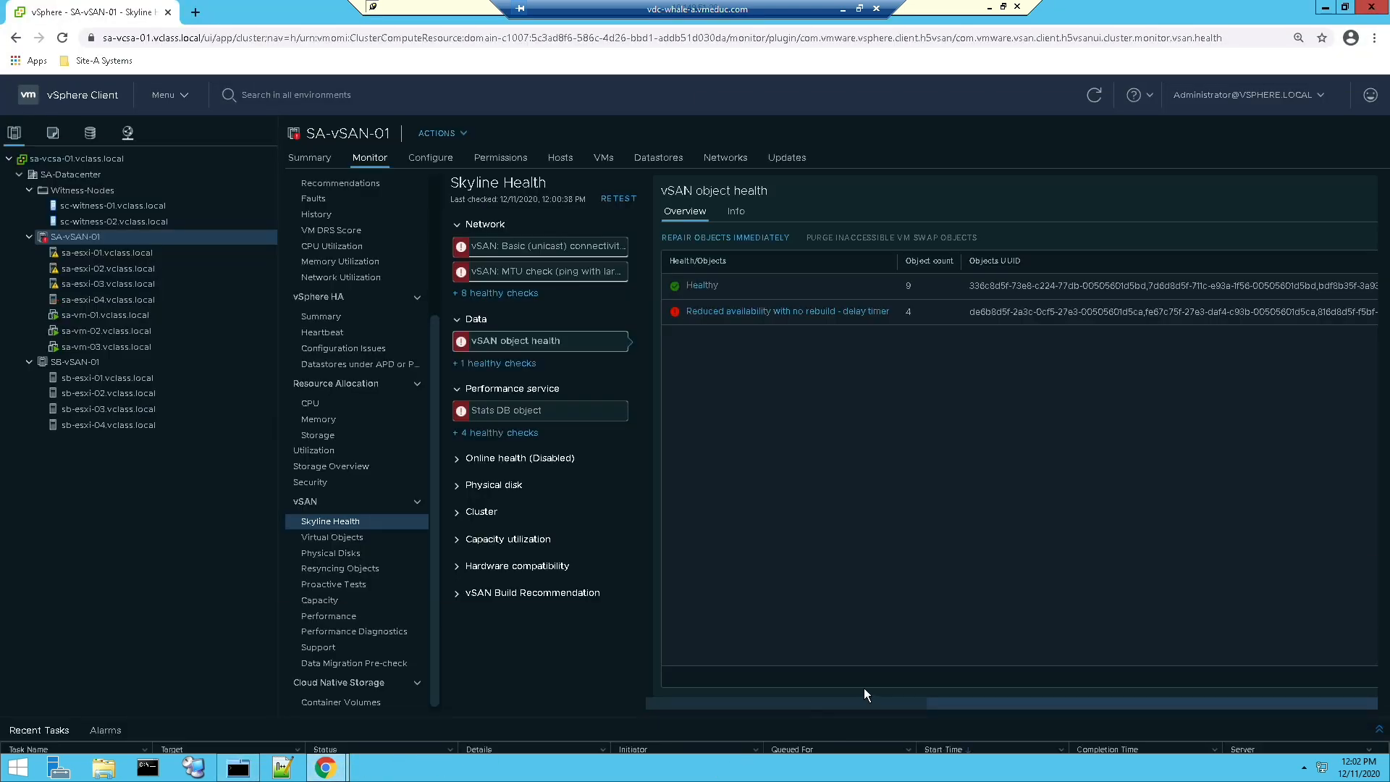
pyautogui.click(617, 199)
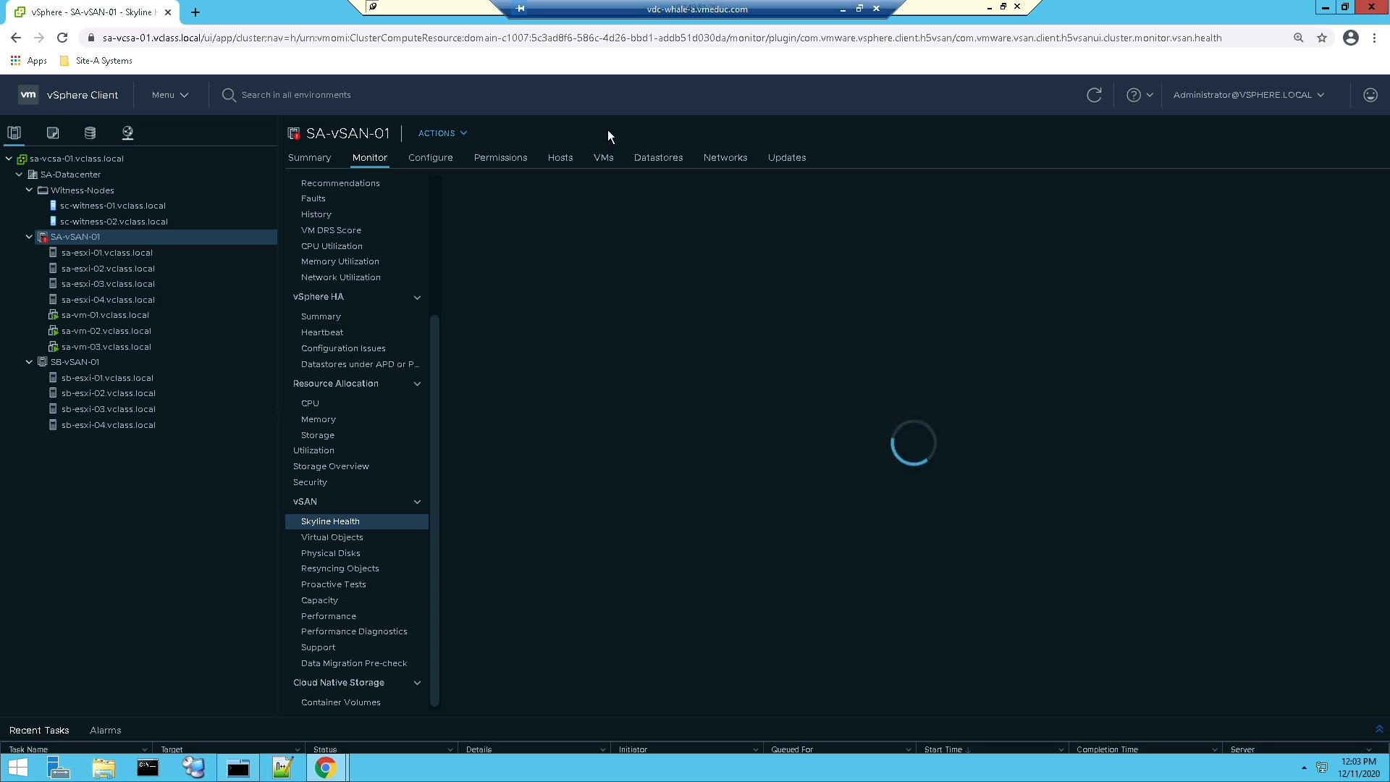
pyautogui.click(330, 162)
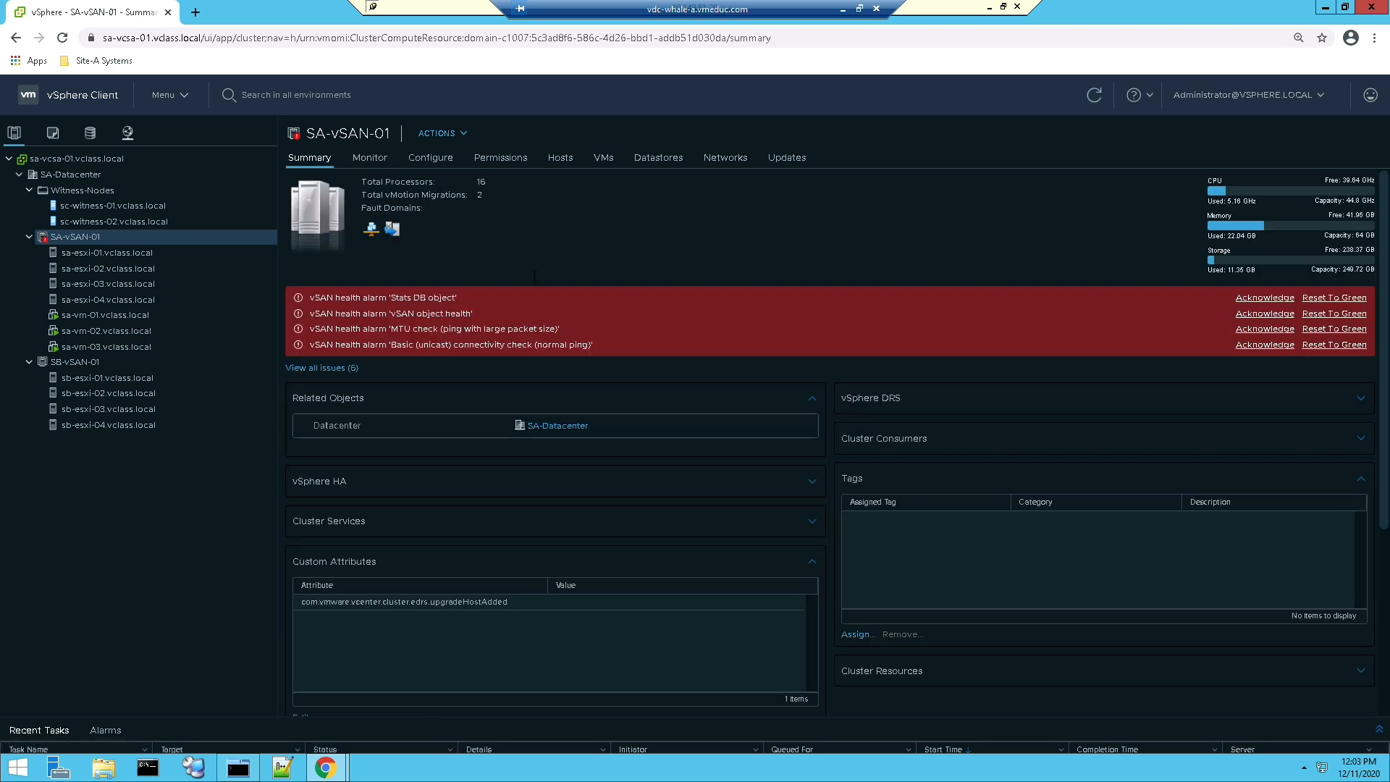
pyautogui.click(1327, 299)
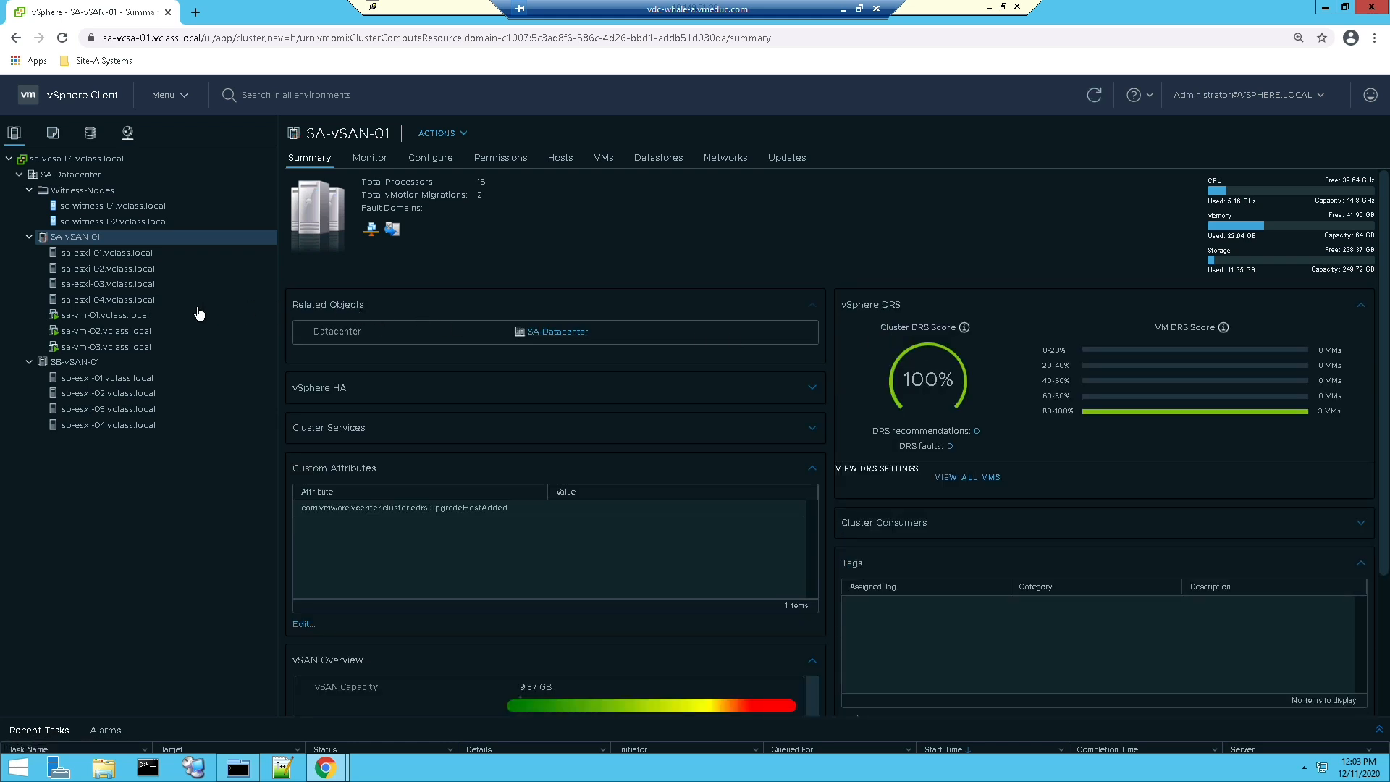
# Step: Examine the physical disk placement and component states of sa-vm-01
pyautogui.click(124, 319)
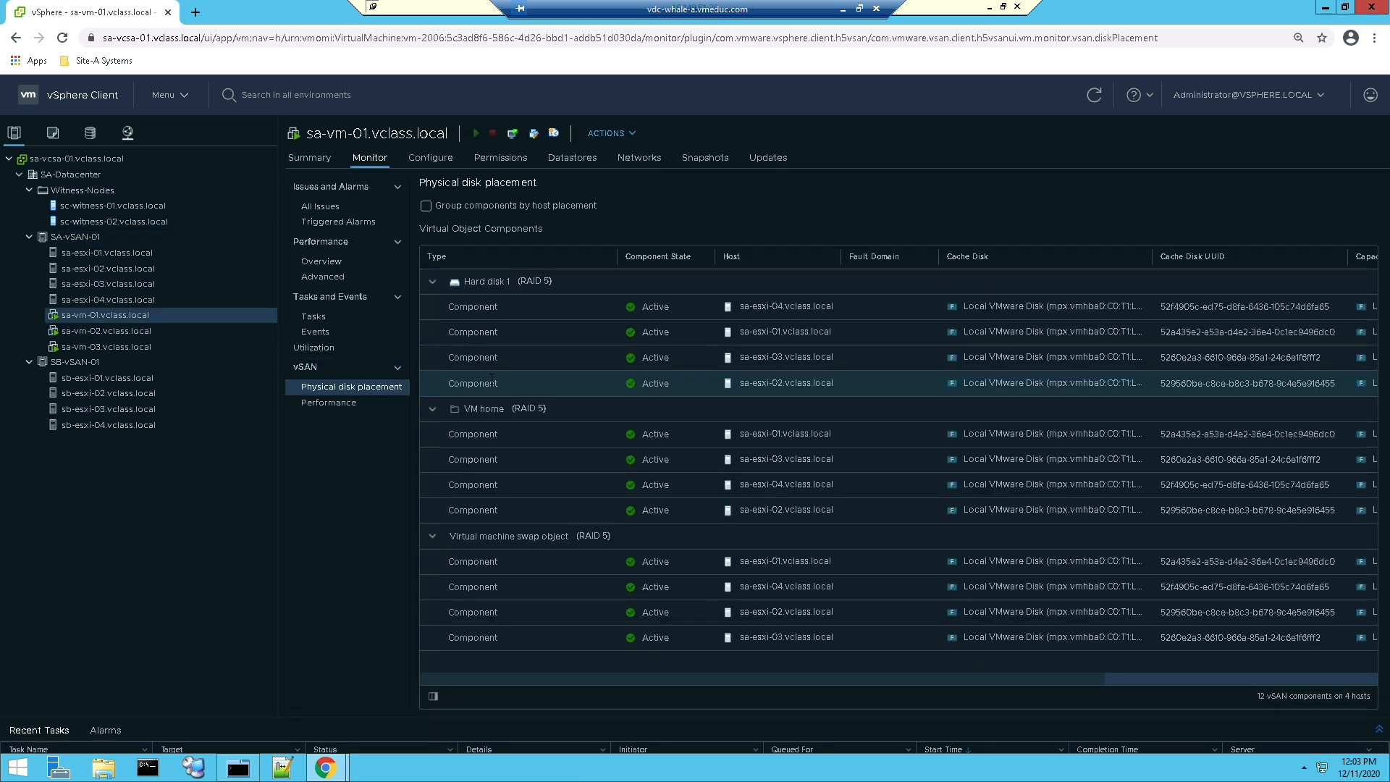
pyautogui.moveTo(491, 378)
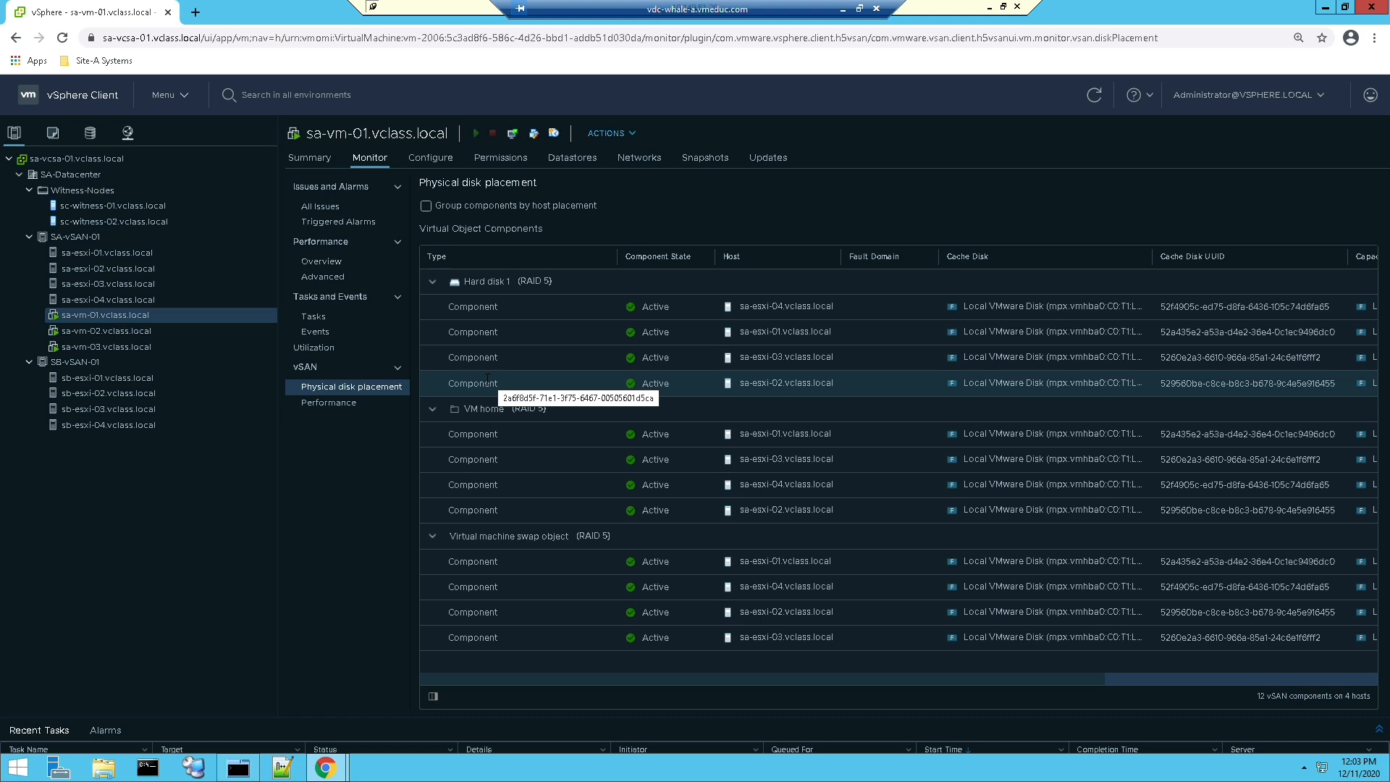